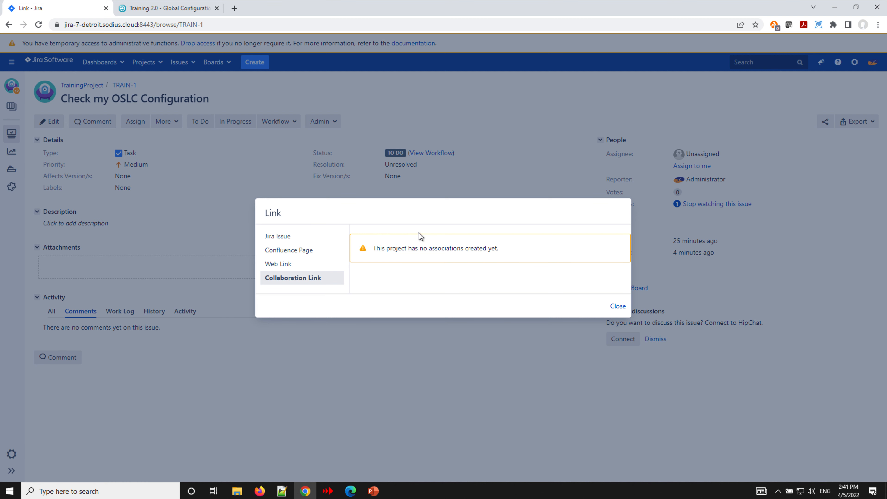
- Dismiss the Link dialog, open TrainingProject's settings in a separate browser tab and go to its OSLC Connect project associations
{"action": "left_click", "coordinate": [617, 307]}
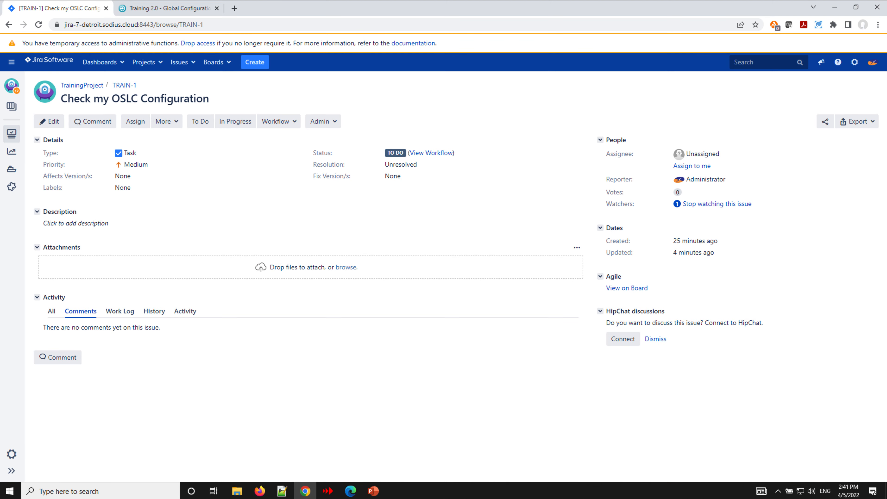
{"action": "right_click", "coordinate": [11, 454]}
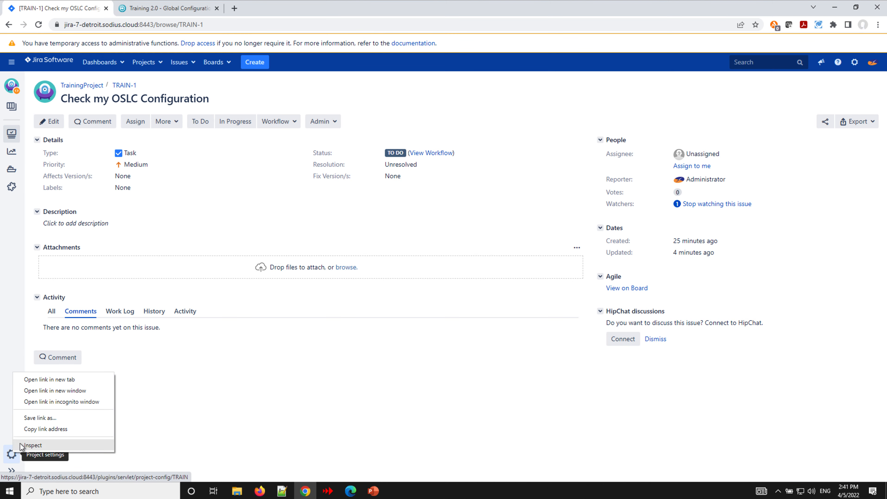
{"action": "left_click", "coordinate": [47, 381]}
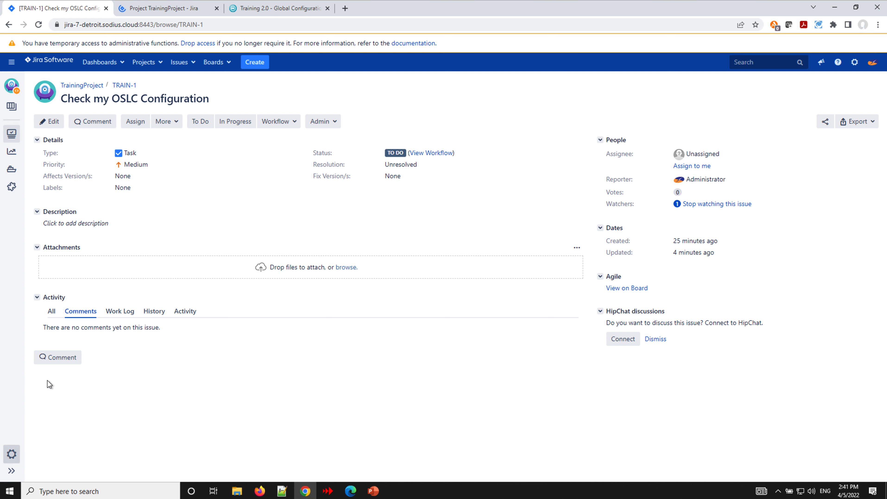
{"action": "left_click", "coordinate": [156, 10]}
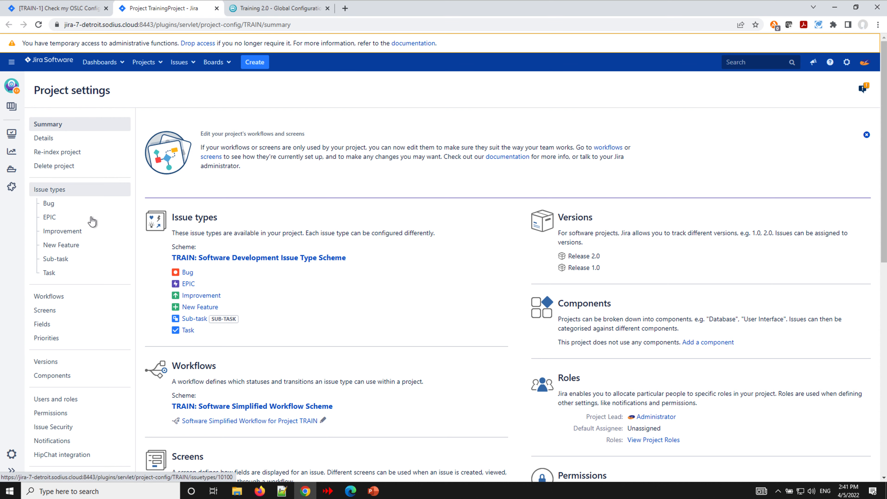
{"action": "scroll", "coordinate": [92, 221], "scroll_direction": "down", "scroll_amount": 3}
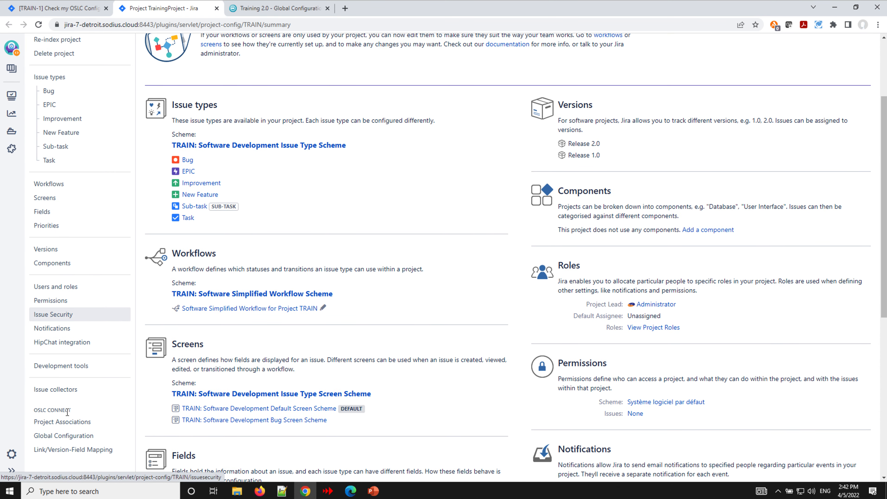
{"action": "scroll", "coordinate": [67, 409], "scroll_direction": "down", "scroll_amount": 2}
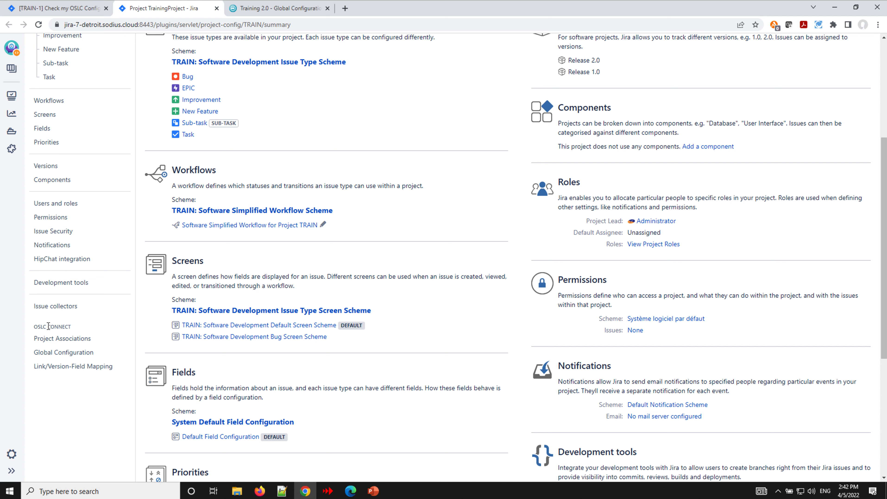
{"action": "left_click", "coordinate": [57, 339]}
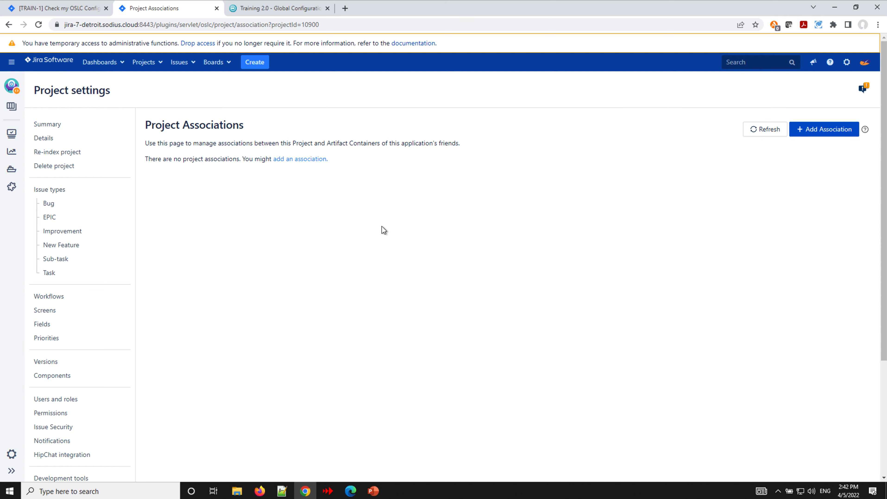
- Add a "Provides - Related Change Requests" association with friend application Miami 702 CCM for the Training Project (Change Management) container
{"action": "left_click", "coordinate": [827, 137]}
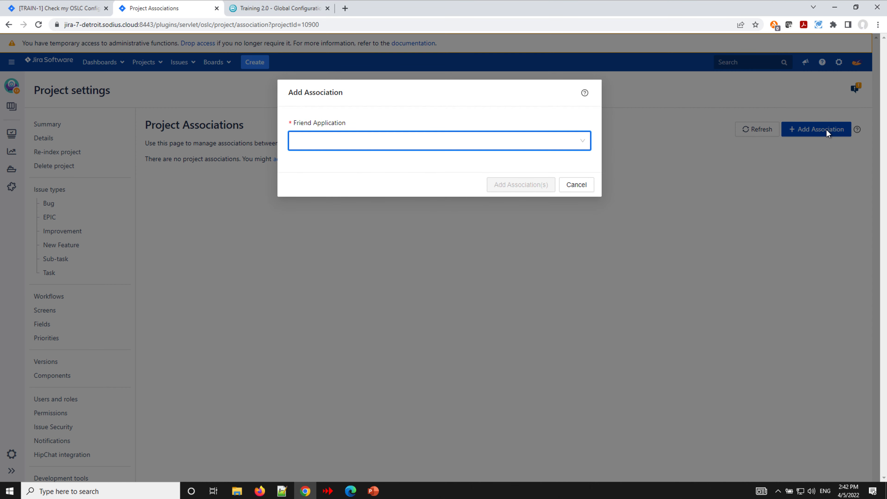
{"action": "left_click", "coordinate": [580, 146]}
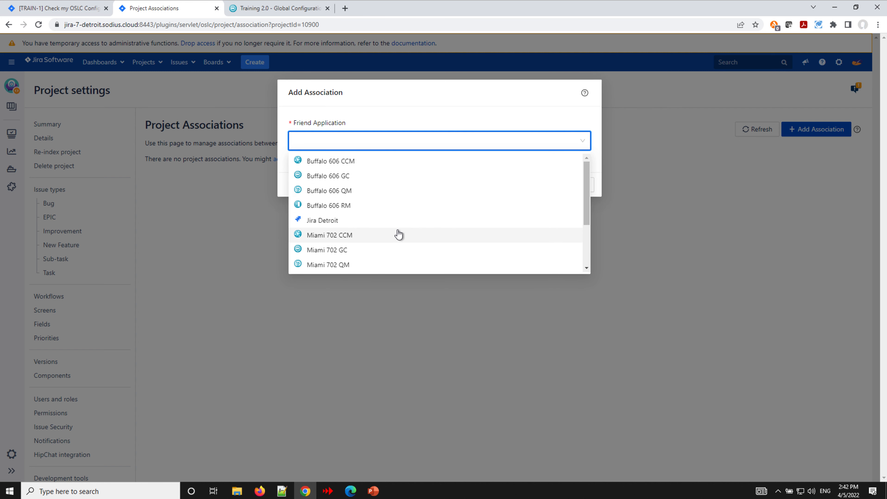
{"action": "left_click", "coordinate": [333, 238]}
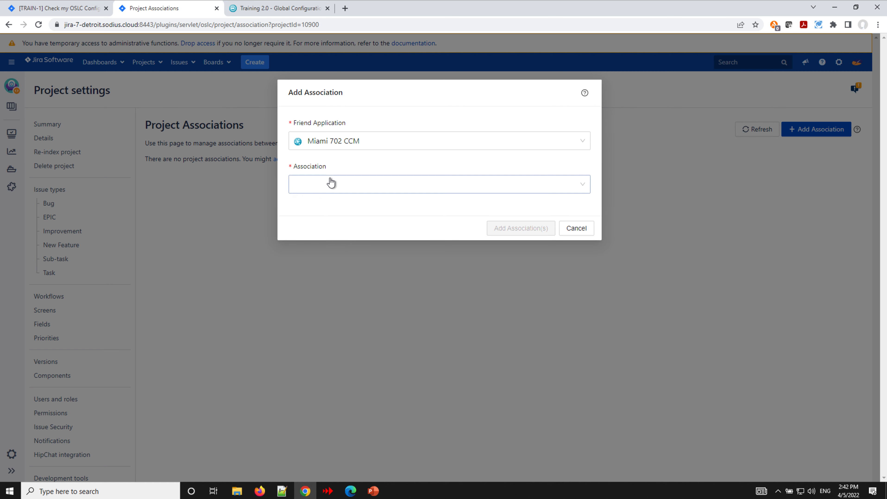
{"action": "left_click", "coordinate": [331, 182]}
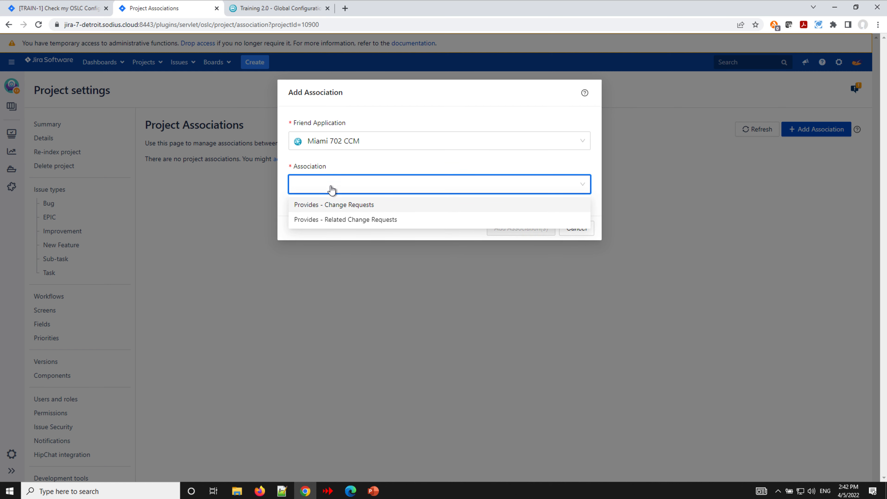
{"action": "left_click", "coordinate": [371, 220]}
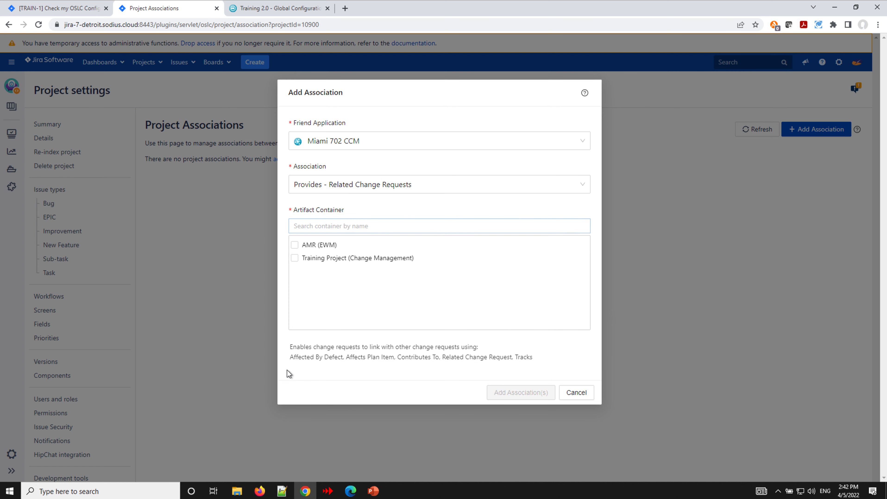
{"action": "left_click_drag", "start_coordinate": [291, 347], "coordinate": [544, 359]}
{"action": "left_click", "coordinate": [544, 360]}
{"action": "left_click", "coordinate": [294, 261]}
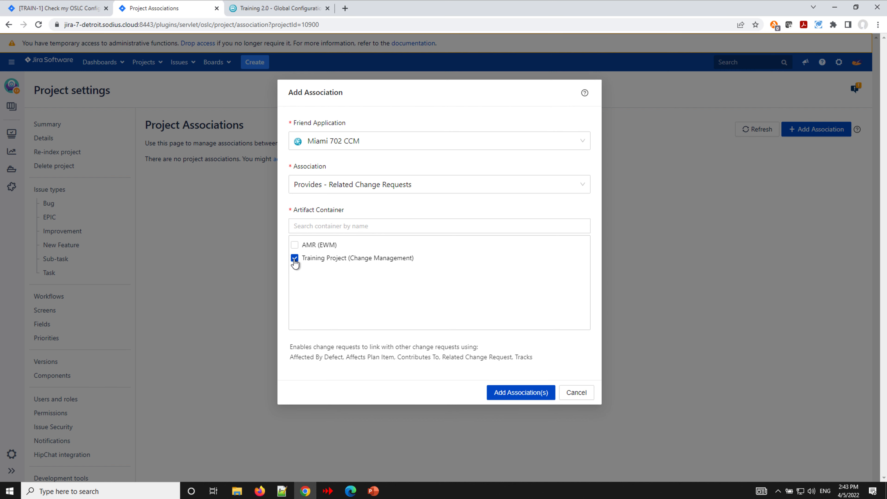
{"action": "left_click", "coordinate": [506, 395]}
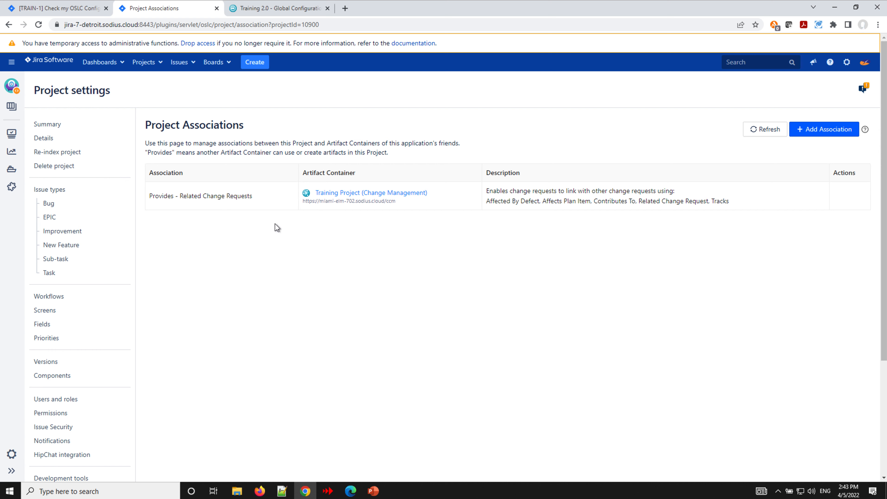
- Return to issue TRAIN-1, reload it and open the Collaboration Link form for linking the issue
{"action": "left_click", "coordinate": [68, 13]}
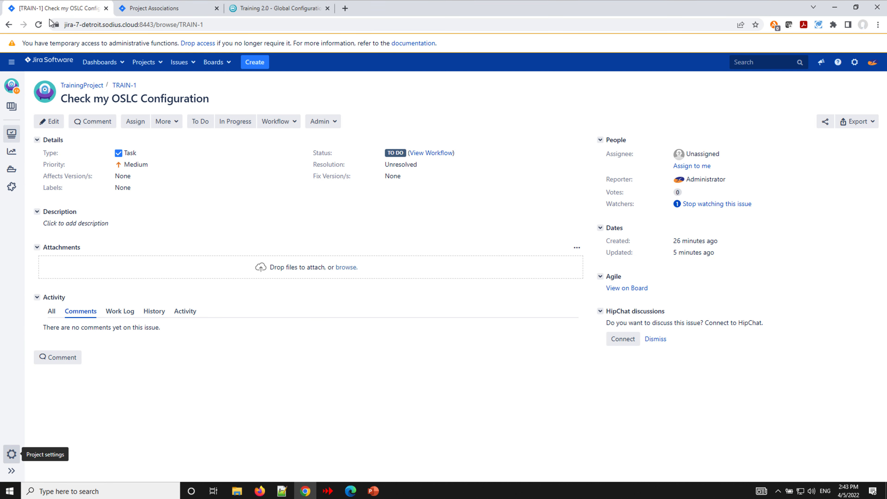
{"action": "left_click", "coordinate": [39, 25]}
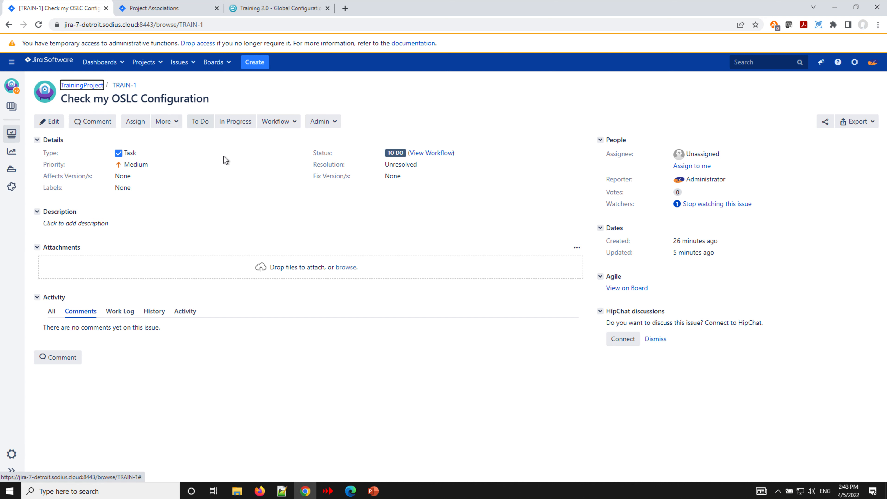
{"action": "left_click", "coordinate": [171, 122]}
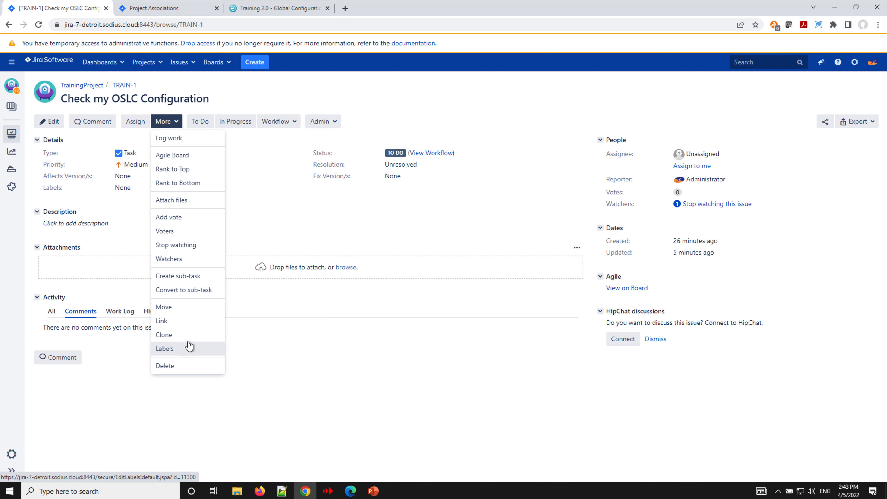
{"action": "left_click", "coordinate": [190, 322]}
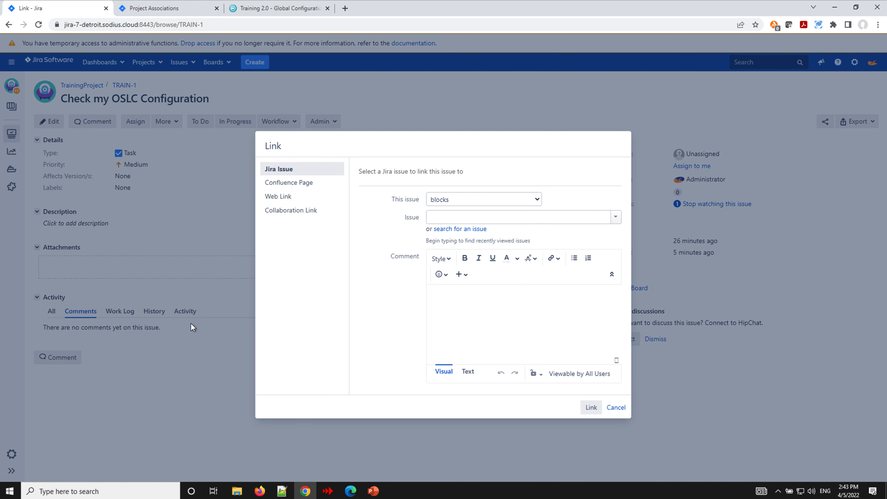
{"action": "left_click", "coordinate": [314, 211]}
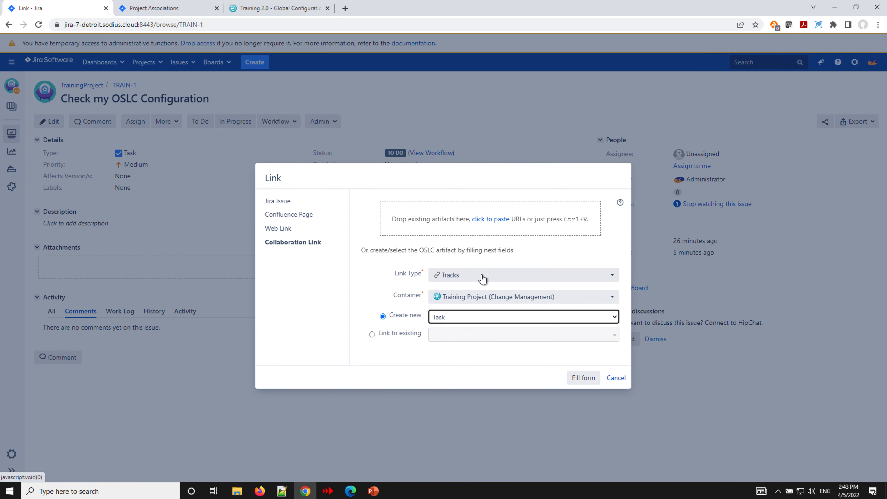
- Create a Tracks link from TRAIN-1 to a new Task summarized "Sample Item" in the Training Project (Change Management) container
{"action": "left_click", "coordinate": [494, 273]}
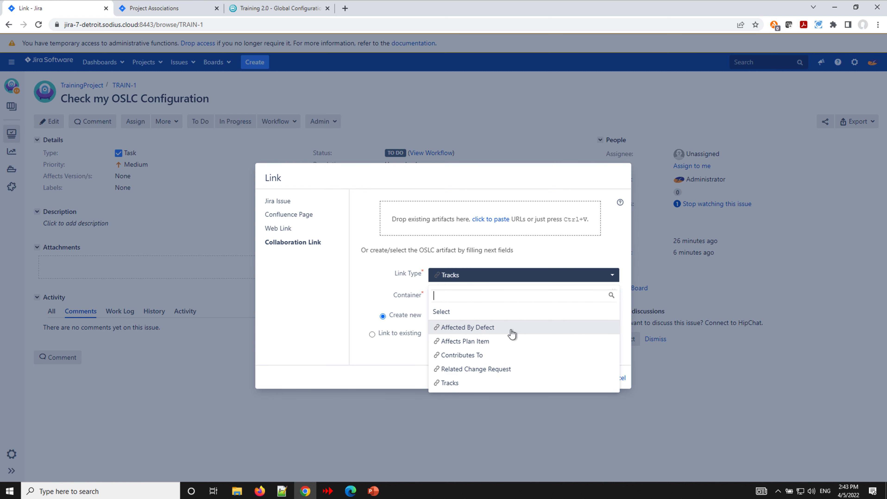
{"action": "left_click", "coordinate": [491, 384]}
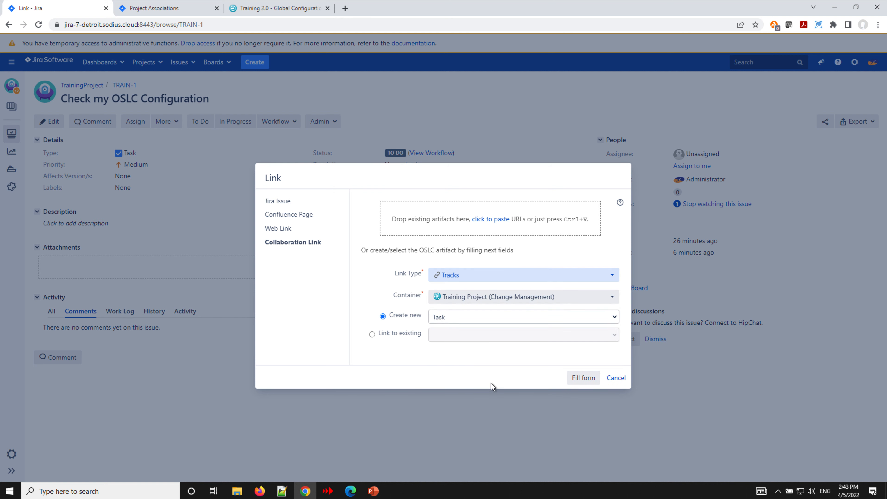
{"action": "left_click", "coordinate": [468, 305]}
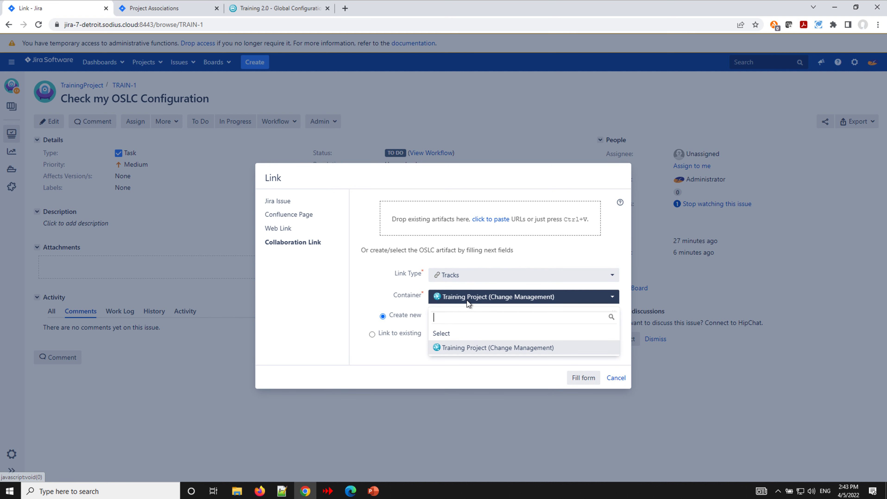
{"action": "left_click", "coordinate": [467, 348]}
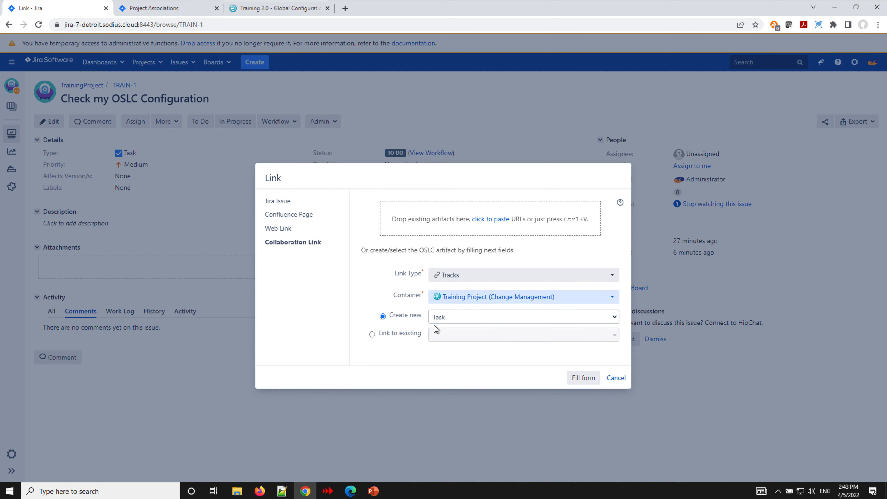
{"action": "left_click", "coordinate": [584, 378]}
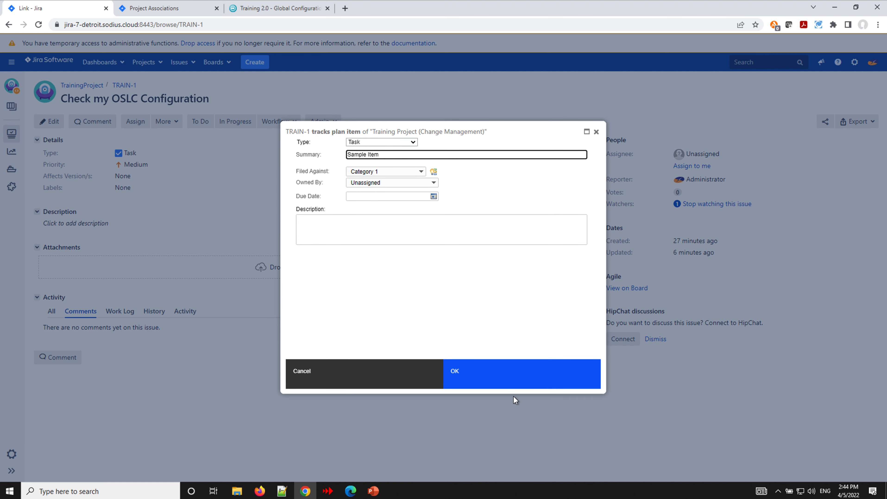
{"action": "left_click", "coordinate": [510, 376]}
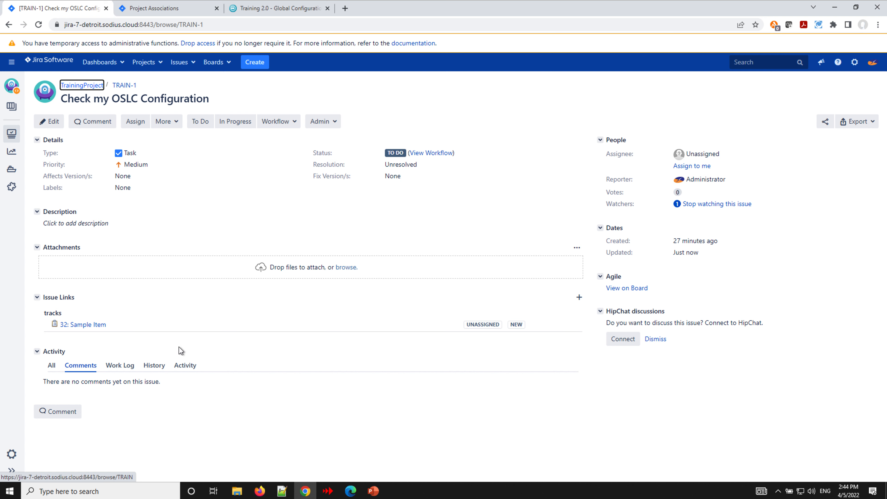
- Open the linked Sample Item in a separate browser tab and inspect its link back to TRAIN-1 with the preview
{"action": "mouse_move", "coordinate": [90, 327]}
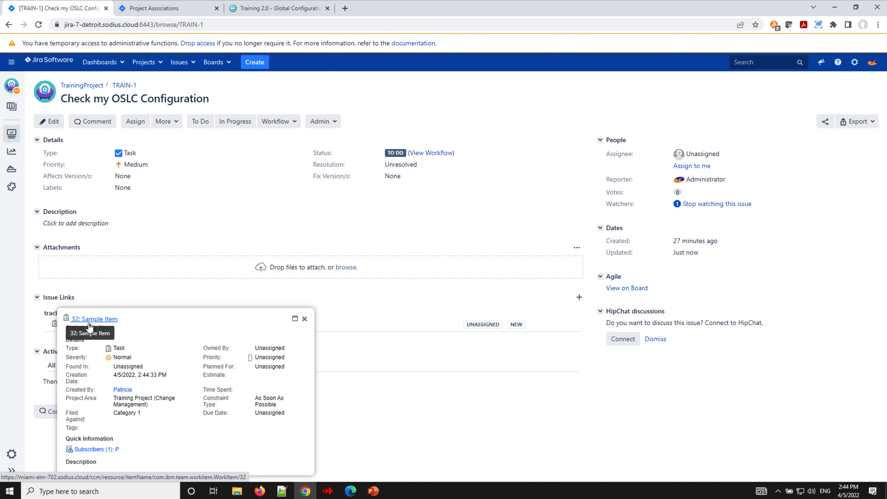
{"action": "right_click", "coordinate": [95, 324]}
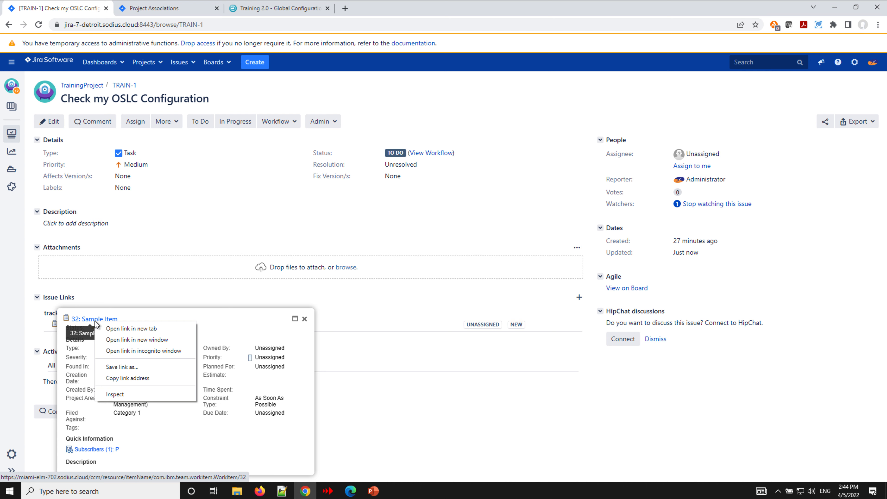
{"action": "left_click", "coordinate": [122, 329]}
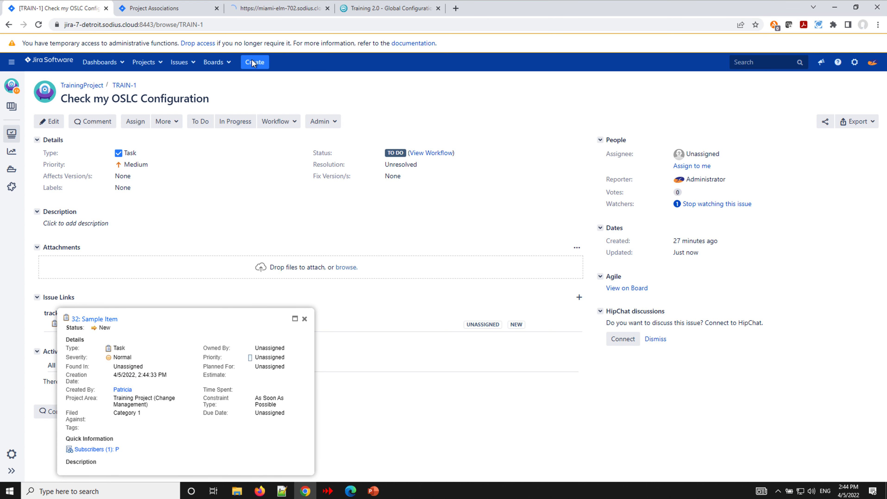
{"action": "left_click", "coordinate": [271, 10]}
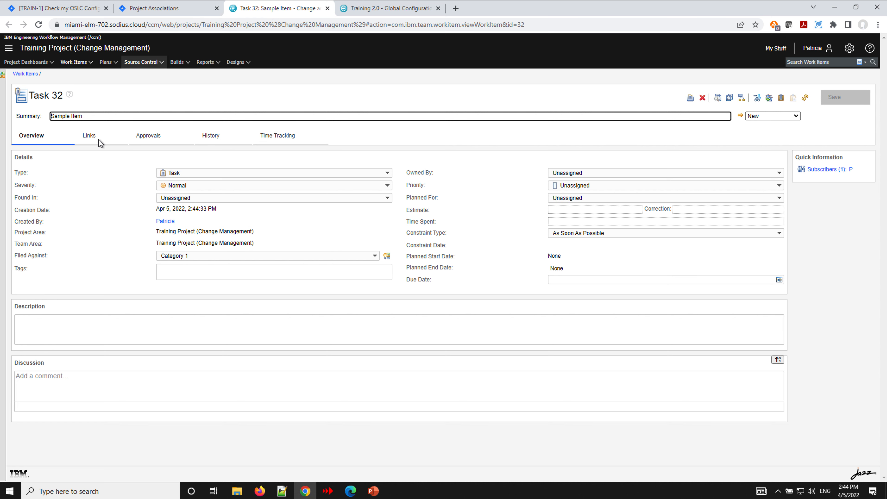
{"action": "left_click", "coordinate": [92, 136]}
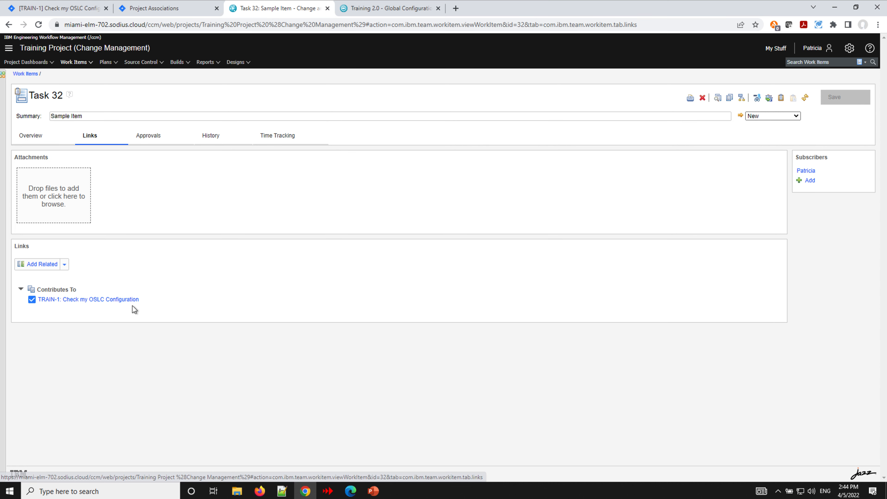
{"action": "mouse_move", "coordinate": [115, 305]}
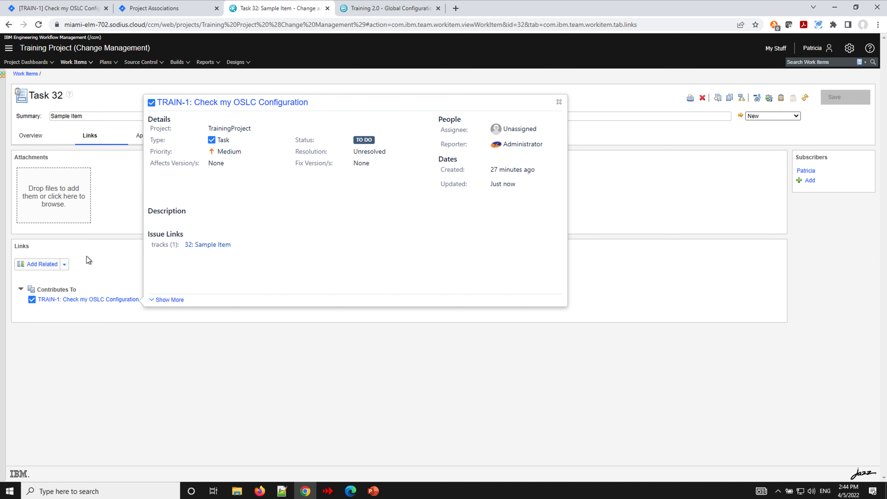
- Check which artifact locations are offered for a Tracks link on the Sample Item task, without adding a link
{"action": "left_click", "coordinate": [65, 265]}
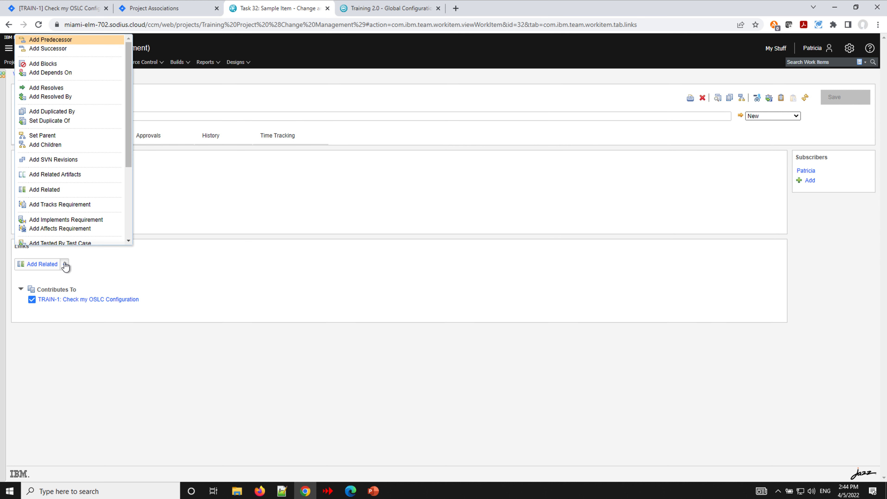
{"action": "left_click_drag", "start_coordinate": [130, 162], "coordinate": [123, 257]}
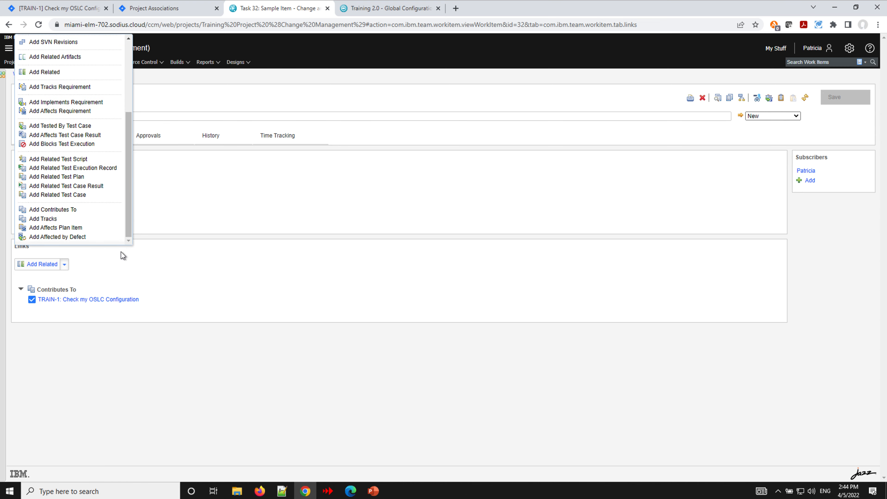
{"action": "left_click", "coordinate": [46, 218]}
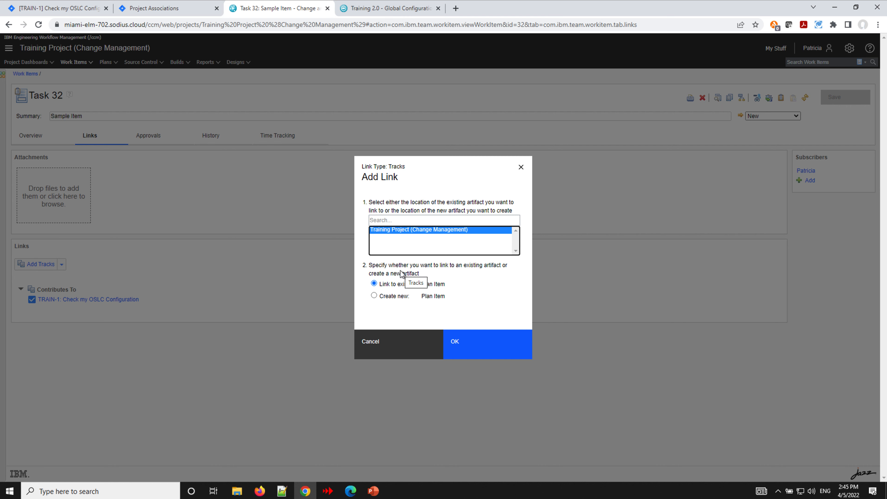
{"action": "left_click", "coordinate": [399, 347]}
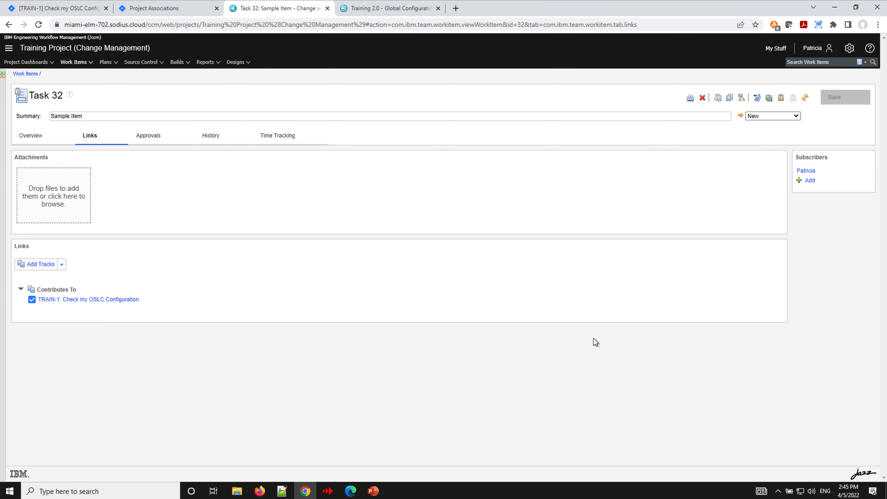
- Open the management page of this project area in a separate browser tab and switch to it
{"action": "left_click", "coordinate": [845, 51]}
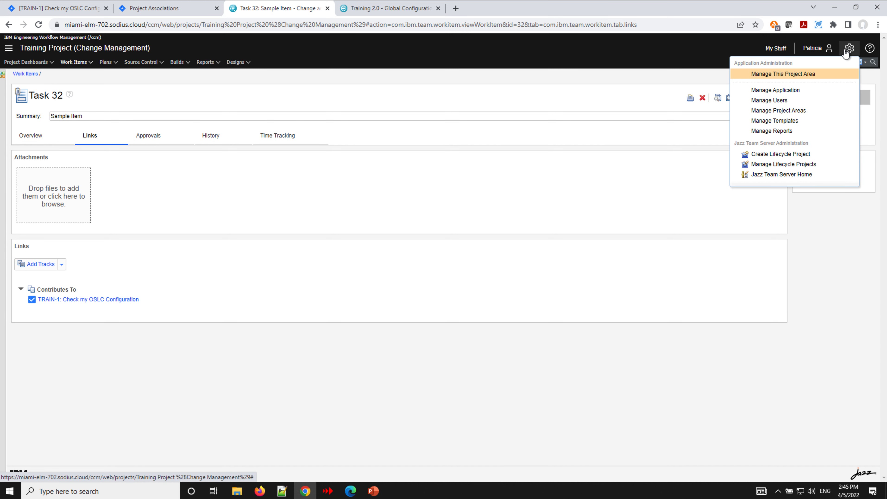
{"action": "right_click", "coordinate": [791, 78]}
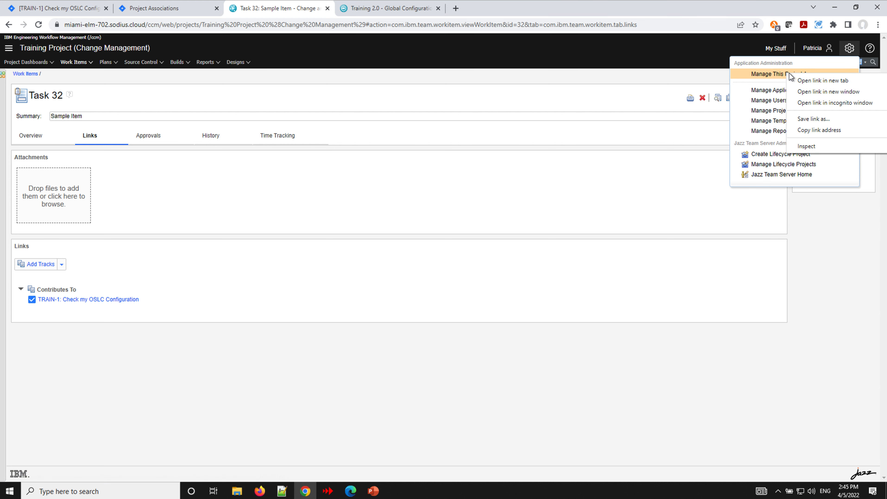
{"action": "left_click", "coordinate": [809, 80]}
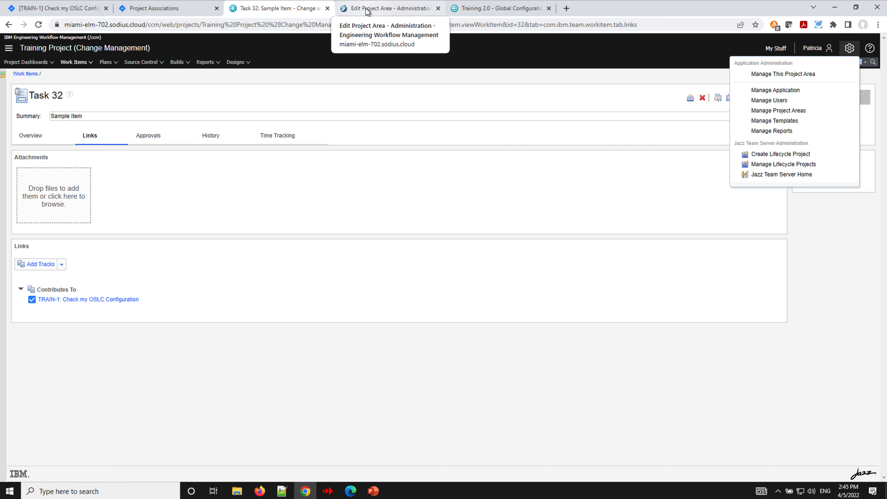
{"action": "left_click", "coordinate": [368, 11]}
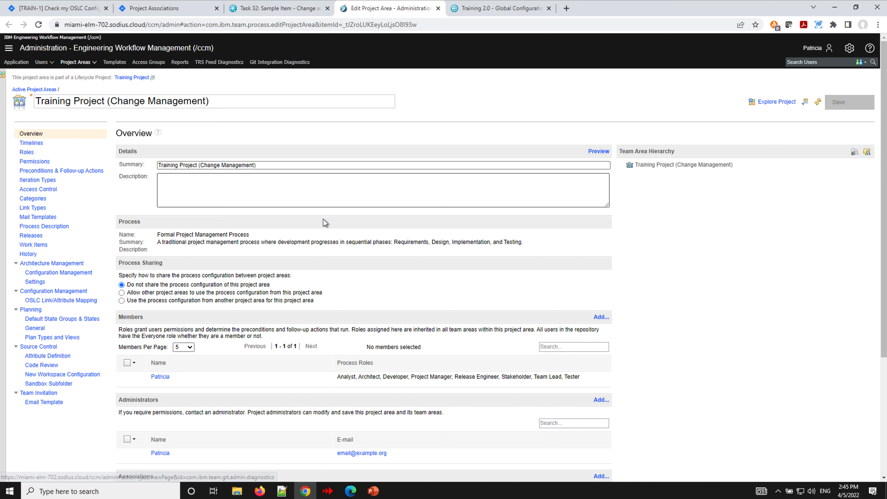
- Add a Provides - Related Change Requests association with the TrainingProject container of Jira - Detroit and save the project area
{"action": "scroll", "coordinate": [414, 226], "scroll_direction": "down", "scroll_amount": 3}
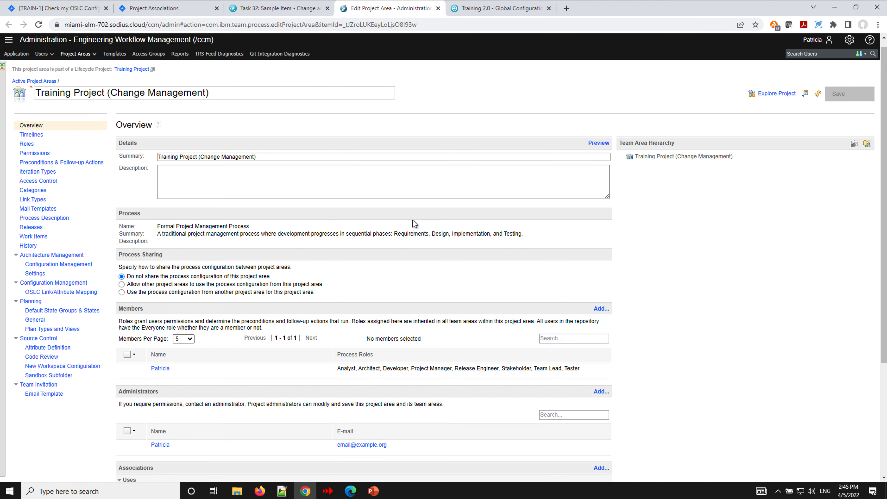
{"action": "scroll", "coordinate": [414, 224], "scroll_direction": "down", "scroll_amount": 2}
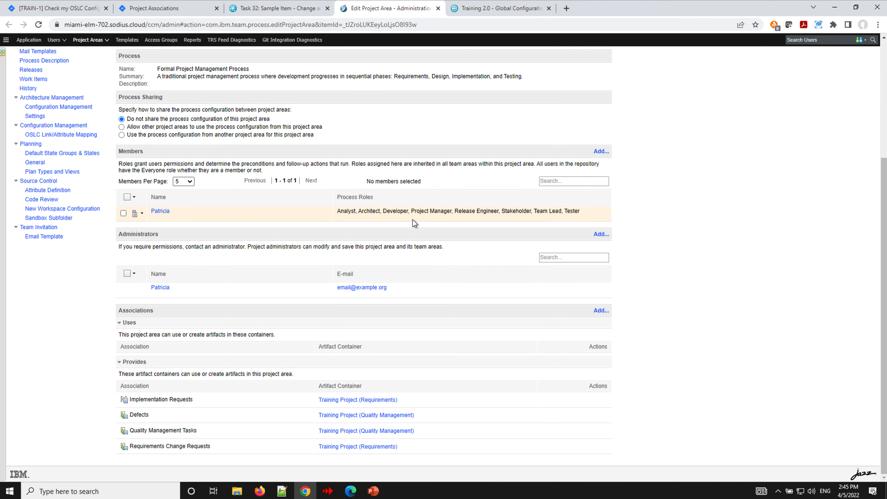
{"action": "left_click", "coordinate": [601, 310]}
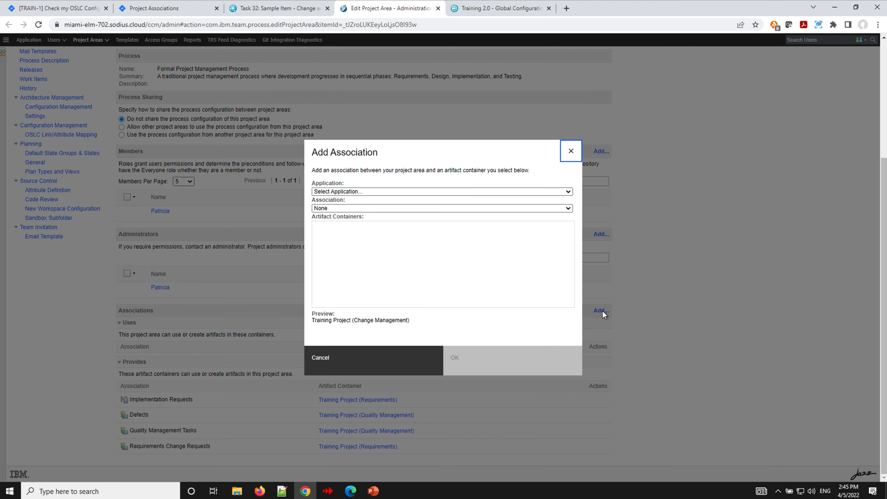
{"action": "left_click", "coordinate": [465, 192]}
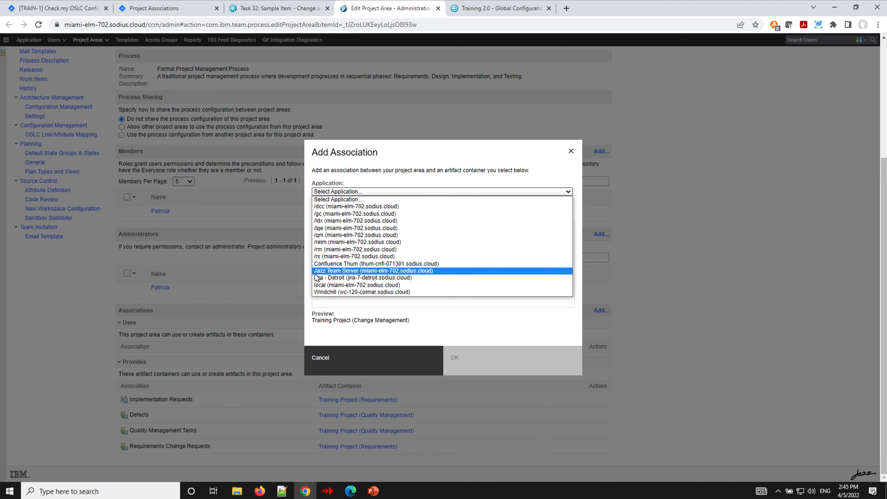
{"action": "left_click", "coordinate": [331, 279]}
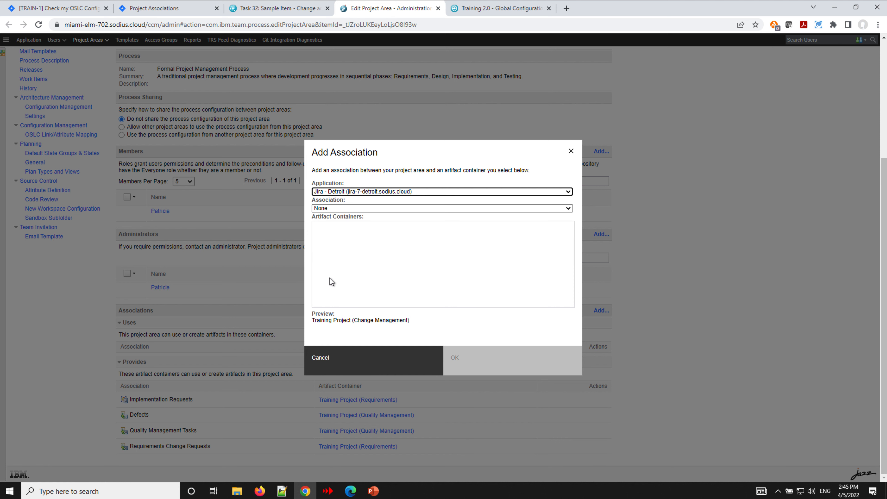
{"action": "left_click", "coordinate": [377, 214]}
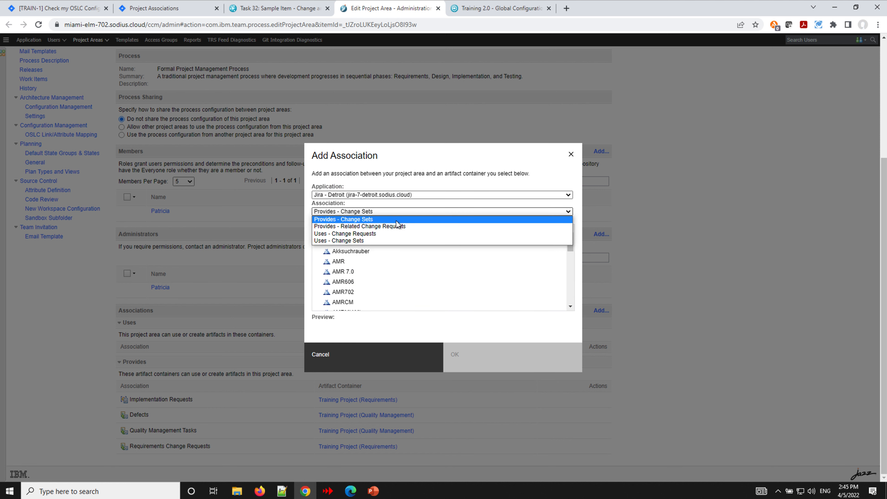
{"action": "left_click", "coordinate": [375, 227]}
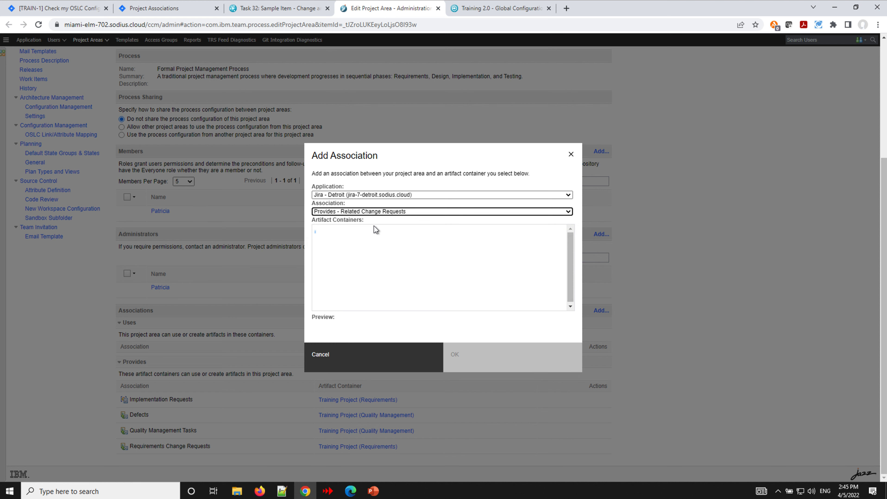
{"action": "left_click_drag", "start_coordinate": [570, 235], "coordinate": [572, 298]}
{"action": "left_click", "coordinate": [352, 286]}
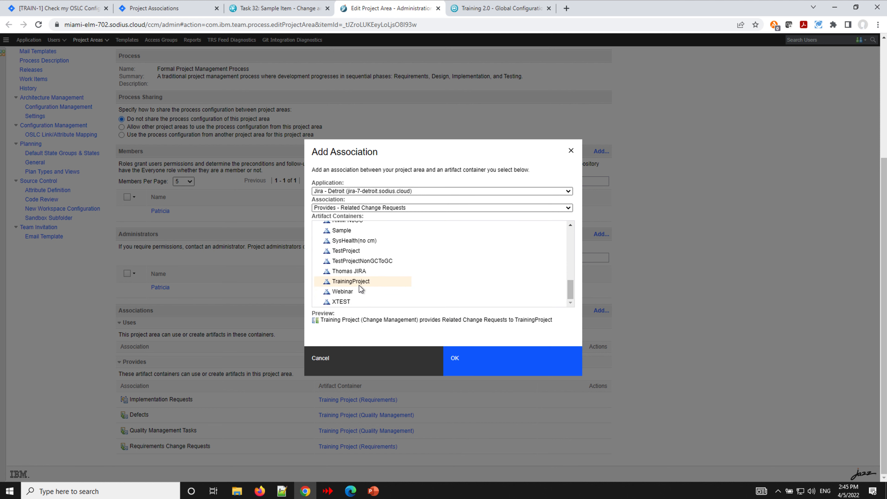
{"action": "left_click", "coordinate": [470, 359]}
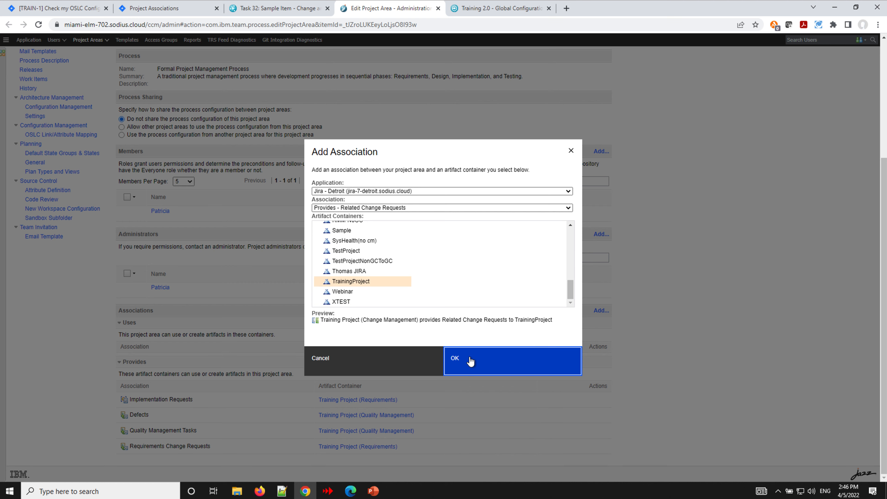
{"action": "scroll", "coordinate": [775, 263], "scroll_direction": "up", "scroll_amount": 5}
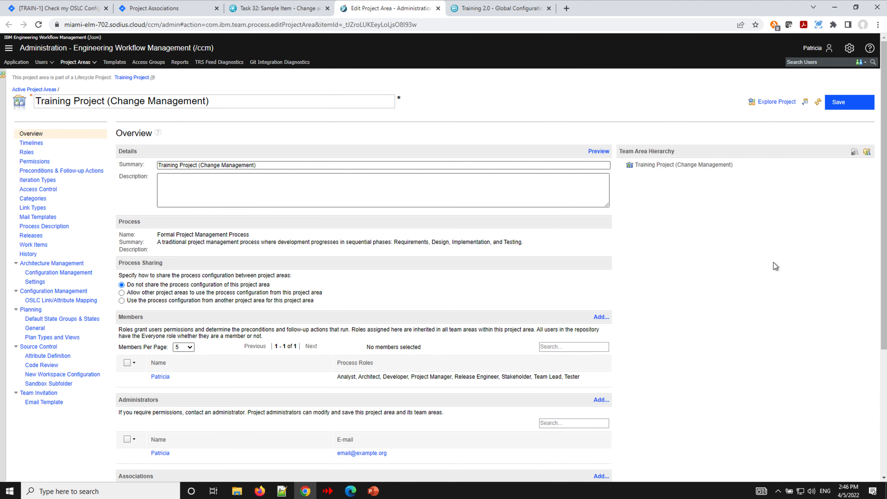
{"action": "left_click", "coordinate": [847, 104]}
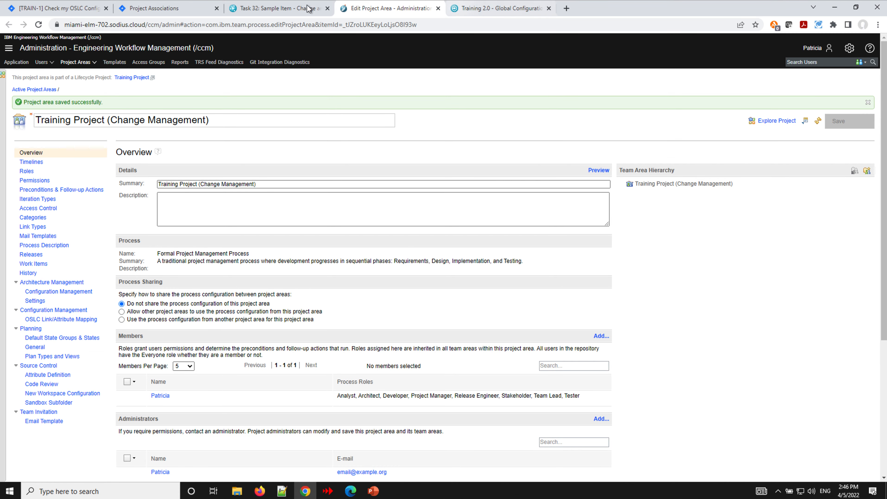
- Reload the Sample Item task and start a Tracks link that creates a new Plan Item in TrainingProject
{"action": "left_click", "coordinate": [273, 11]}
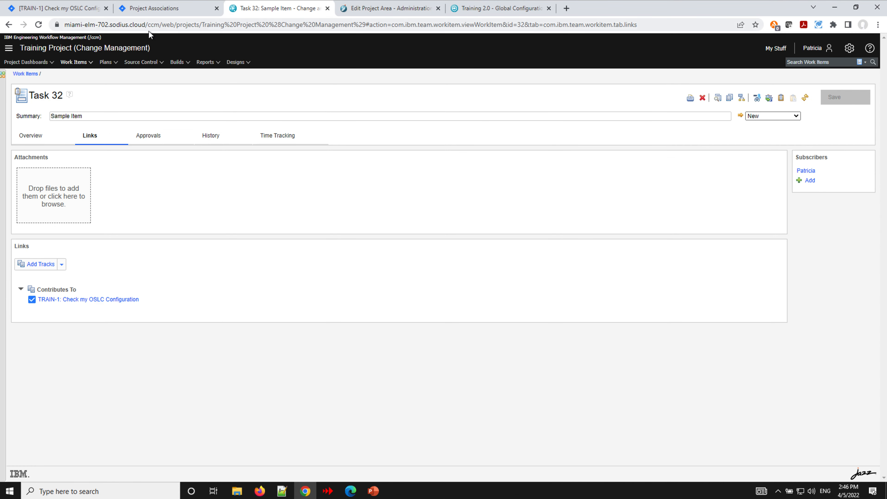
{"action": "left_click", "coordinate": [39, 24]}
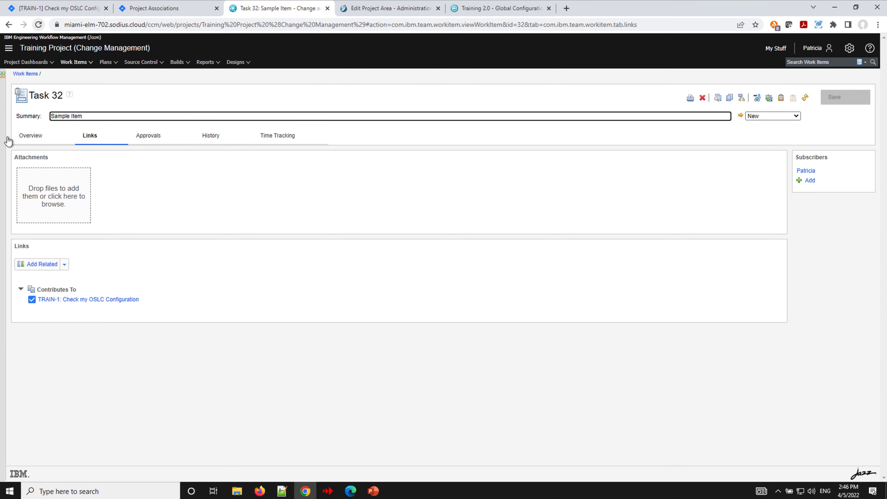
{"action": "left_click", "coordinate": [65, 264]}
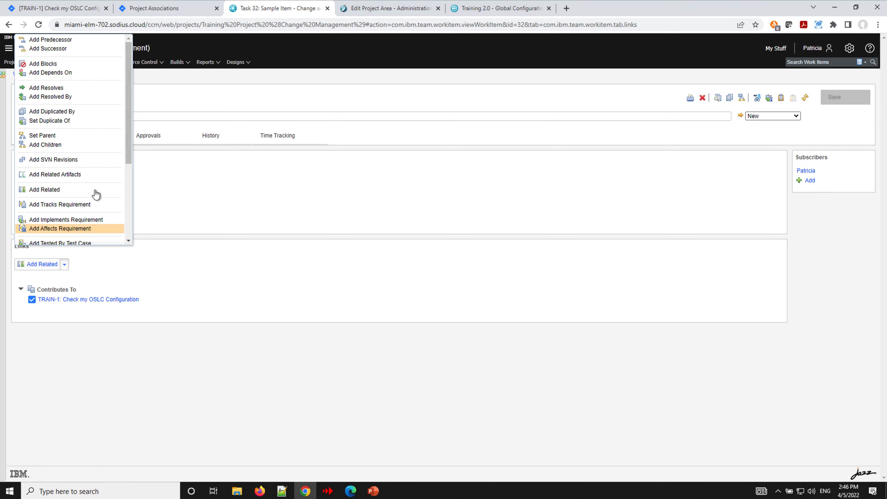
{"action": "scroll", "coordinate": [96, 194], "scroll_direction": "down", "scroll_amount": 3}
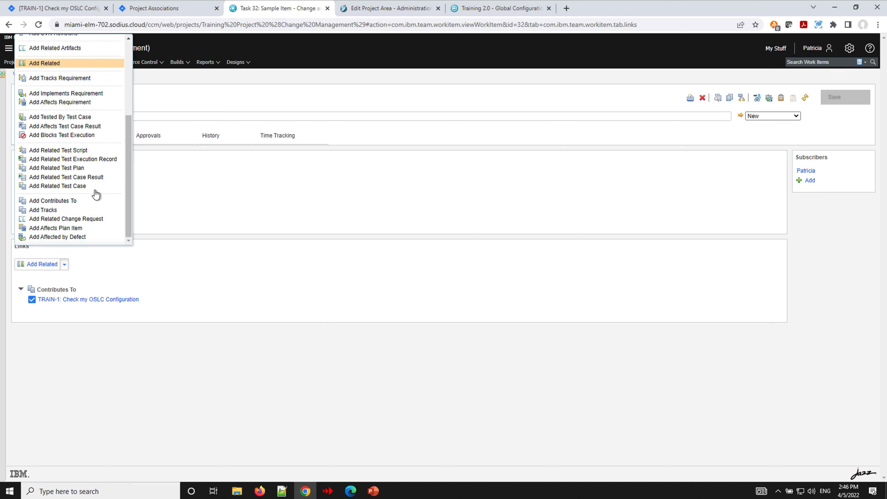
{"action": "left_click", "coordinate": [53, 210]}
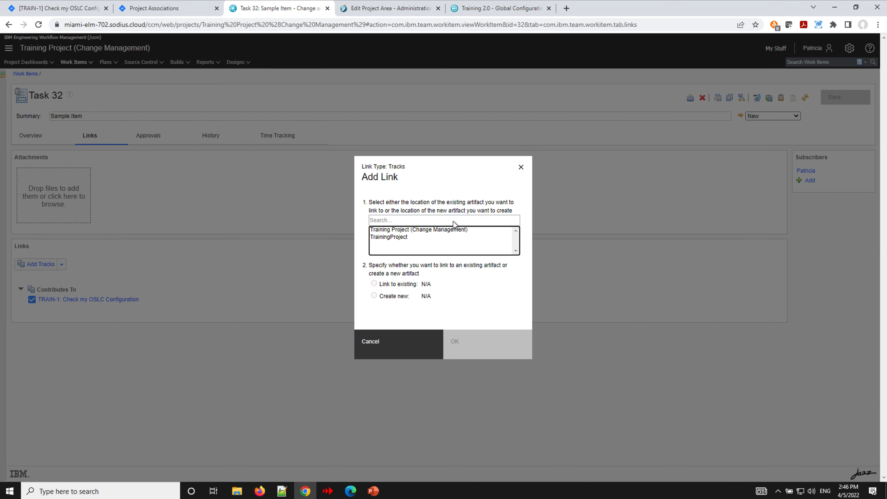
{"action": "left_click", "coordinate": [383, 237]}
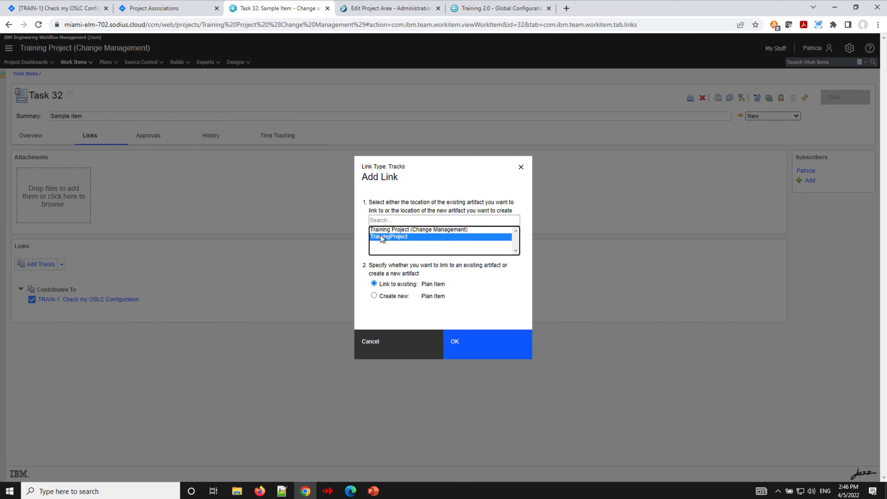
{"action": "left_click", "coordinate": [386, 298]}
{"action": "left_click", "coordinate": [373, 297]}
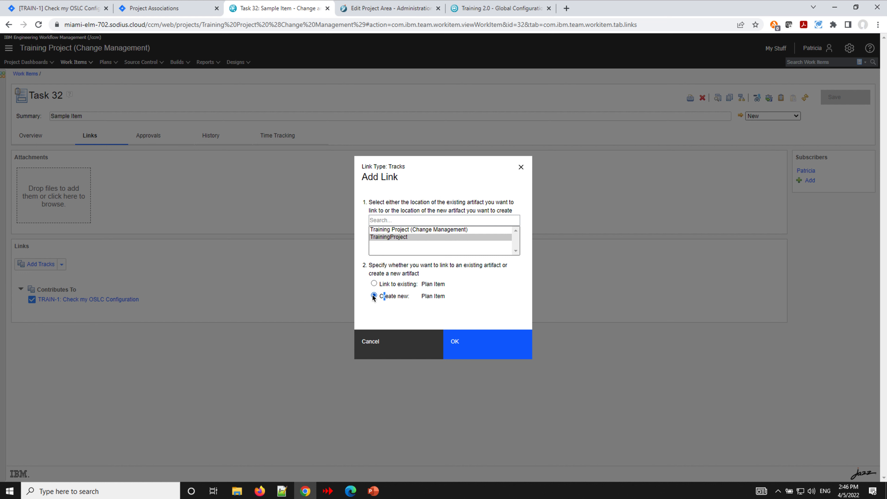
{"action": "left_click", "coordinate": [473, 346]}
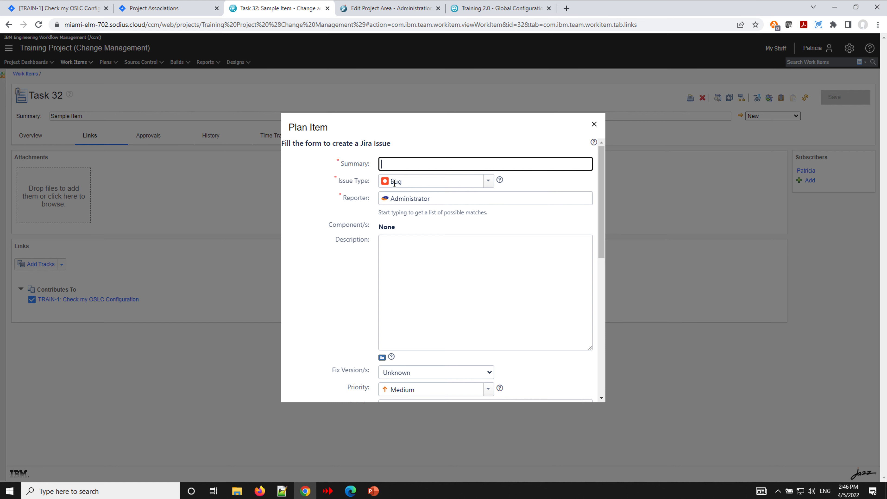
- Create the Jira issue as a Task with the summary "Created from EWM" and the description "Description"
{"action": "left_click", "coordinate": [488, 181]}
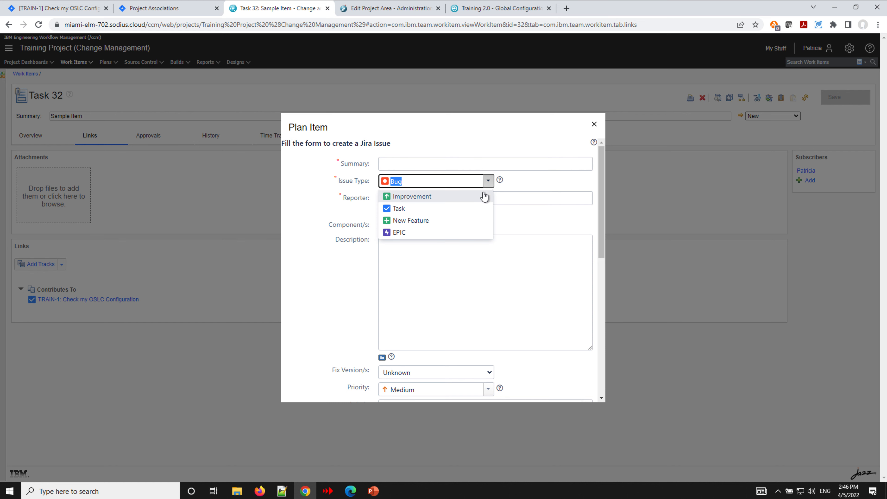
{"action": "left_click", "coordinate": [440, 210]}
{"action": "left_click", "coordinate": [428, 164]}
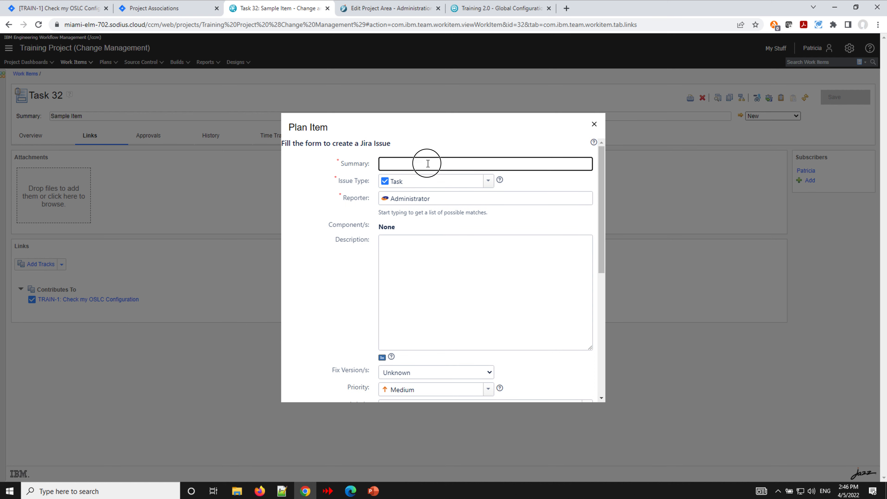
{"action": "type", "text": "Created"}
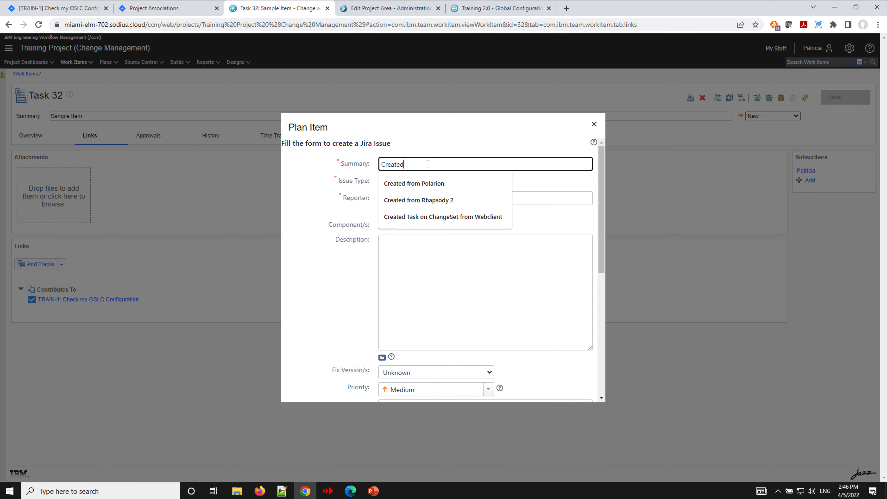
{"action": "type", "text": " from EWM"}
{"action": "left_click", "coordinate": [419, 253]}
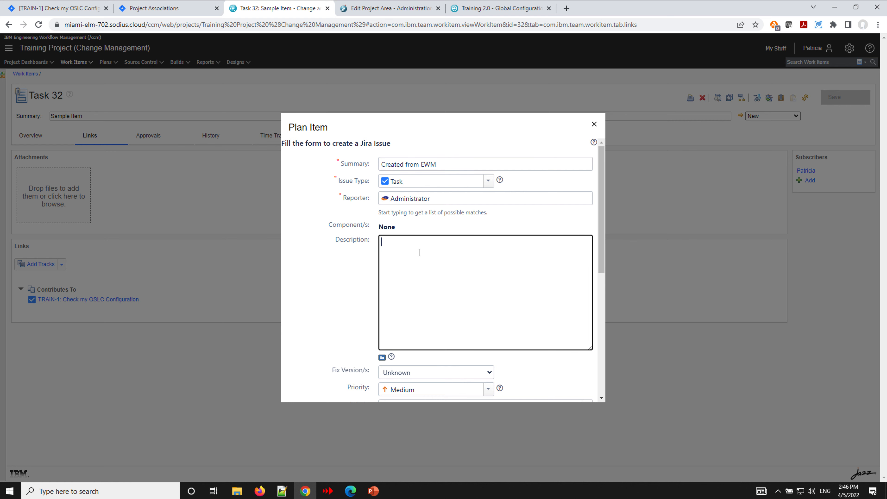
{"action": "type", "text": "Description"}
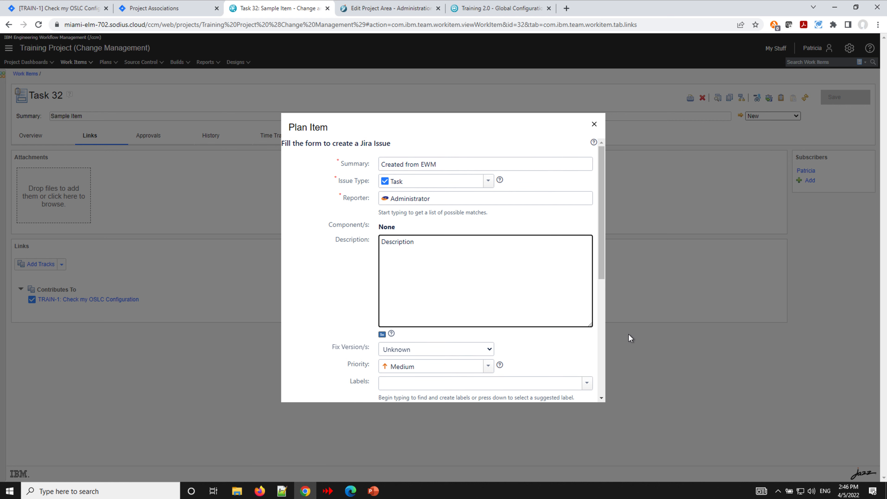
{"action": "left_click", "coordinate": [600, 334]}
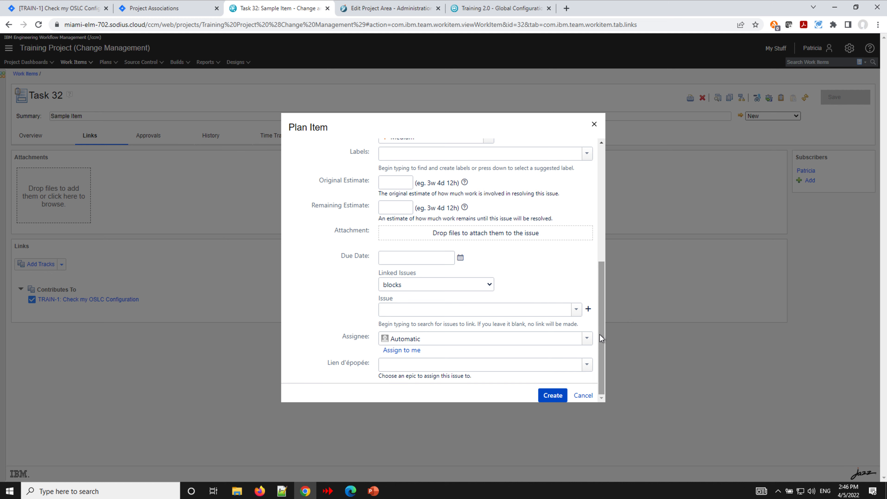
{"action": "left_click", "coordinate": [560, 396]}
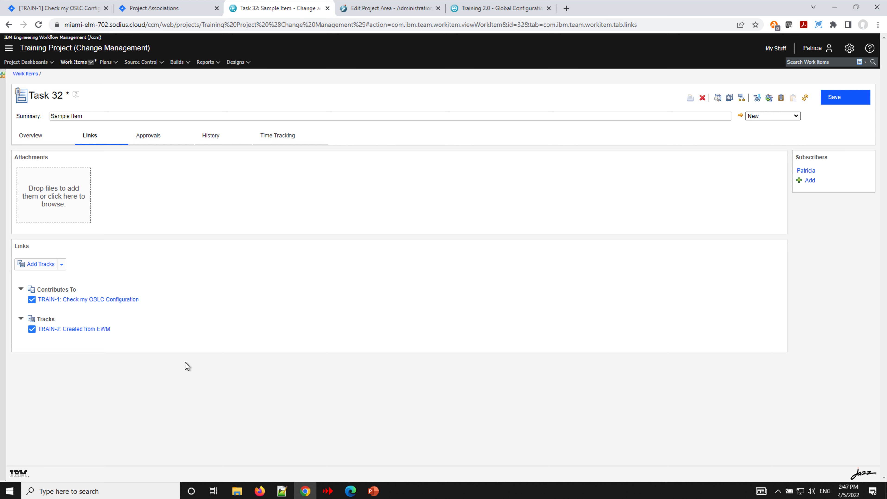
- Save the Sample Item task with its new Tracks link, and open TRAIN-2 to check its link back to the task
{"action": "left_click", "coordinate": [73, 330]}
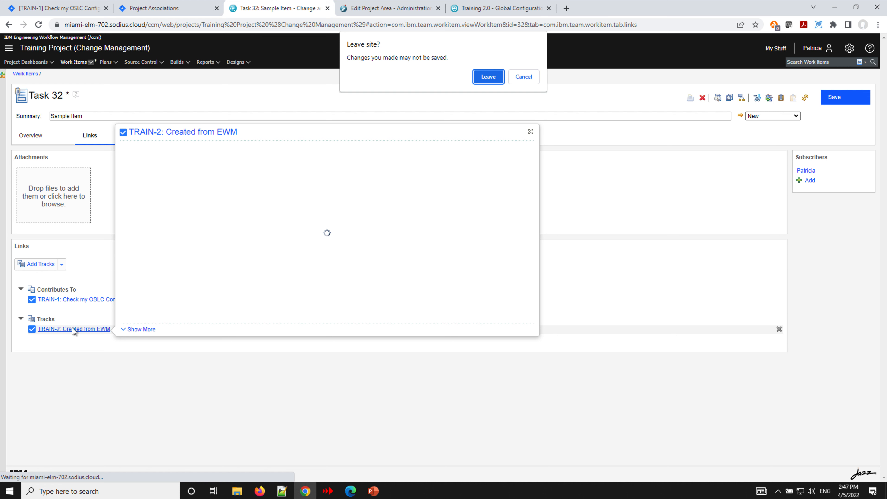
{"action": "left_click", "coordinate": [530, 79]}
{"action": "left_click", "coordinate": [859, 98]}
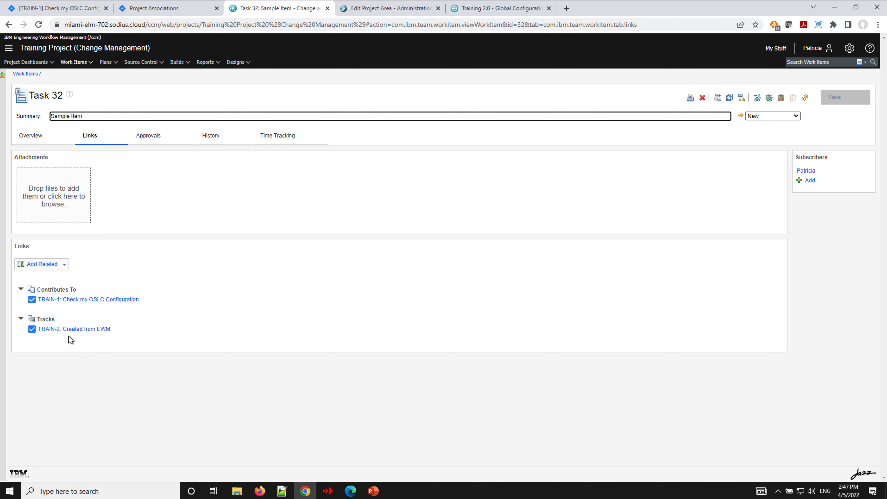
{"action": "left_click", "coordinate": [67, 330]}
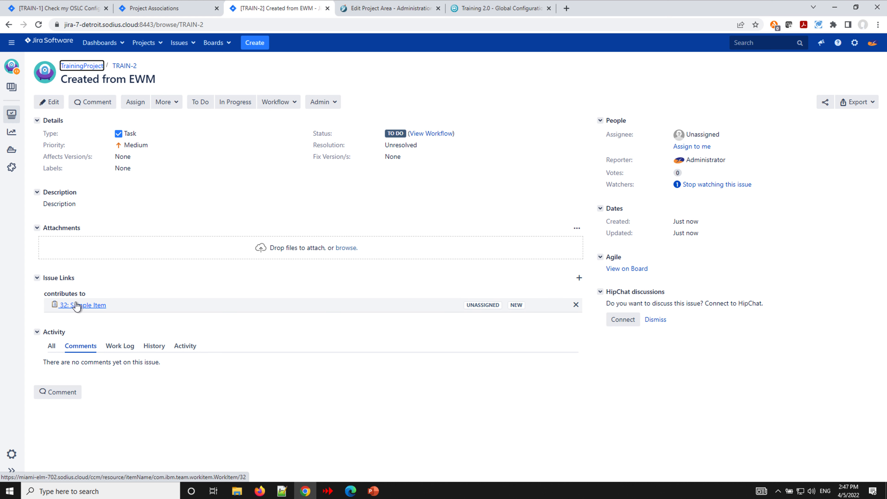
{"action": "mouse_move", "coordinate": [77, 307]}
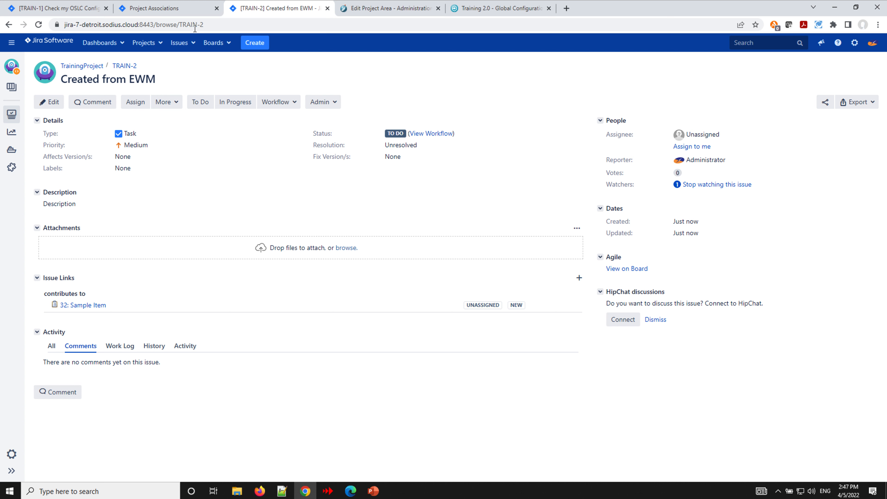
- Add a Provides - Implementation Requests association to Miami DNG 702's Training Project (Requirements) container in the Jira project associations
{"action": "left_click", "coordinate": [182, 10]}
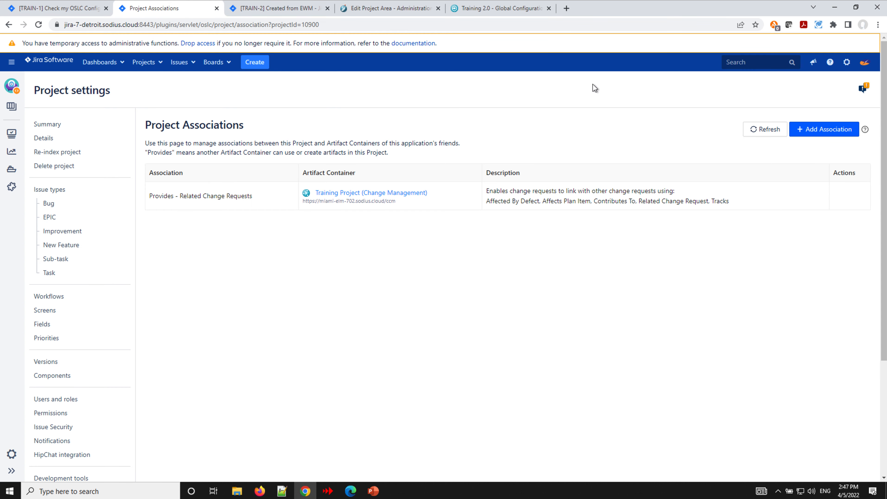
{"action": "left_click", "coordinate": [833, 133]}
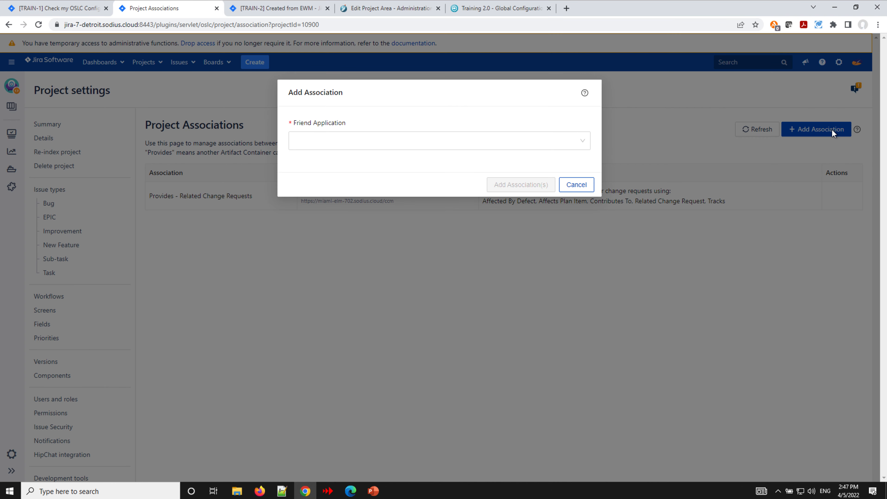
{"action": "left_click", "coordinate": [586, 144]}
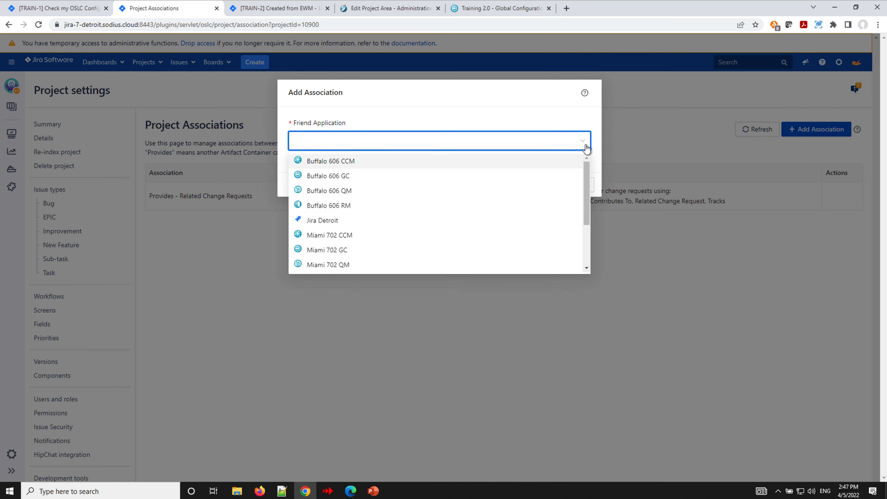
{"action": "scroll", "coordinate": [398, 205], "scroll_direction": "down", "scroll_amount": 2}
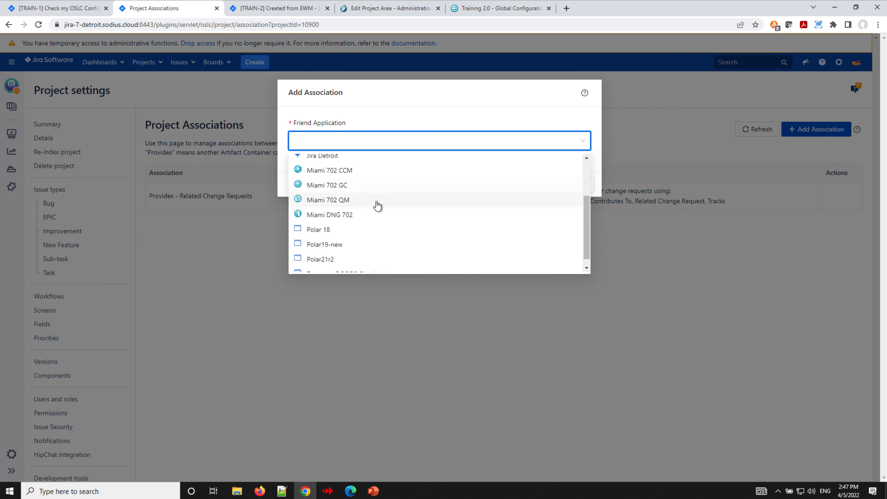
{"action": "left_click", "coordinate": [333, 214]}
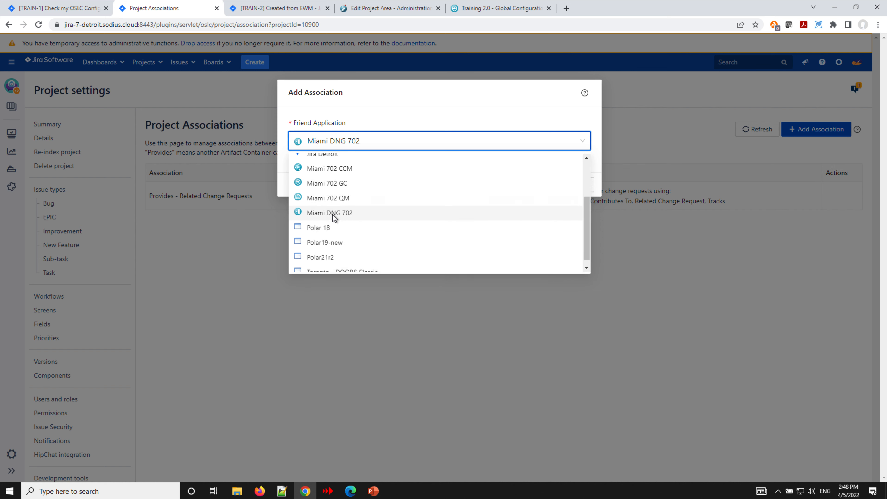
{"action": "left_click", "coordinate": [376, 184]}
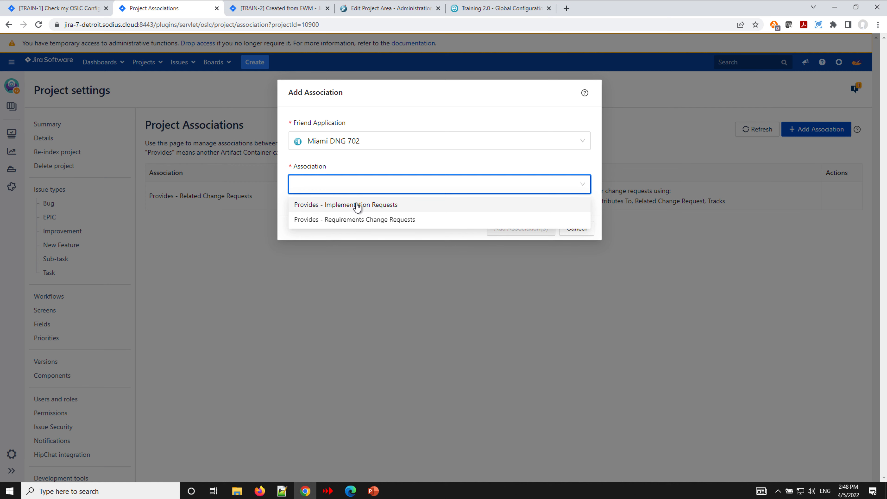
{"action": "left_click", "coordinate": [351, 205]}
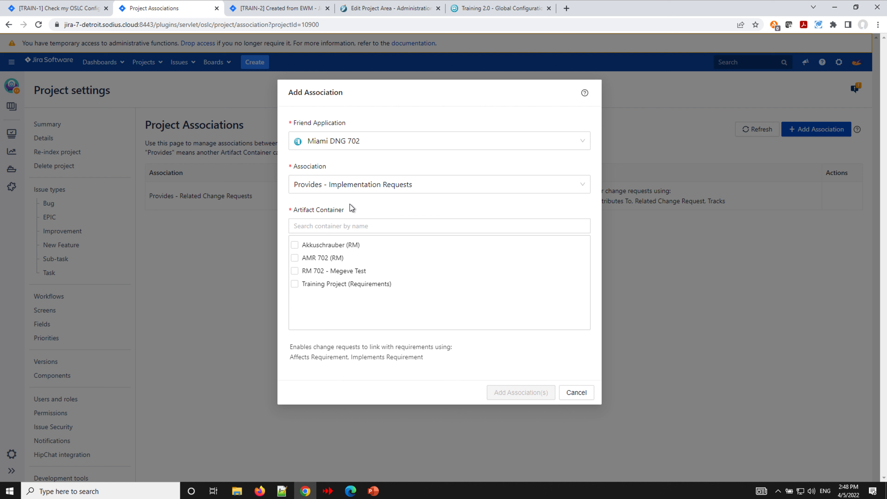
{"action": "left_click", "coordinate": [296, 284]}
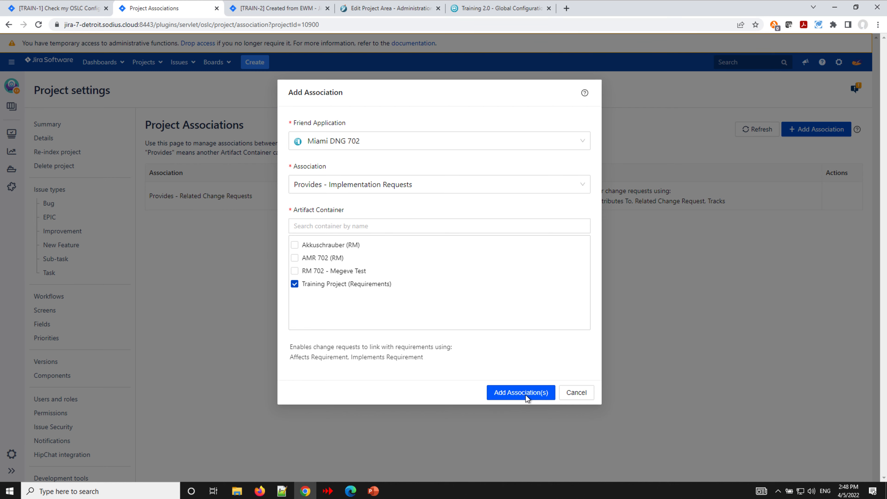
{"action": "left_click", "coordinate": [527, 399]}
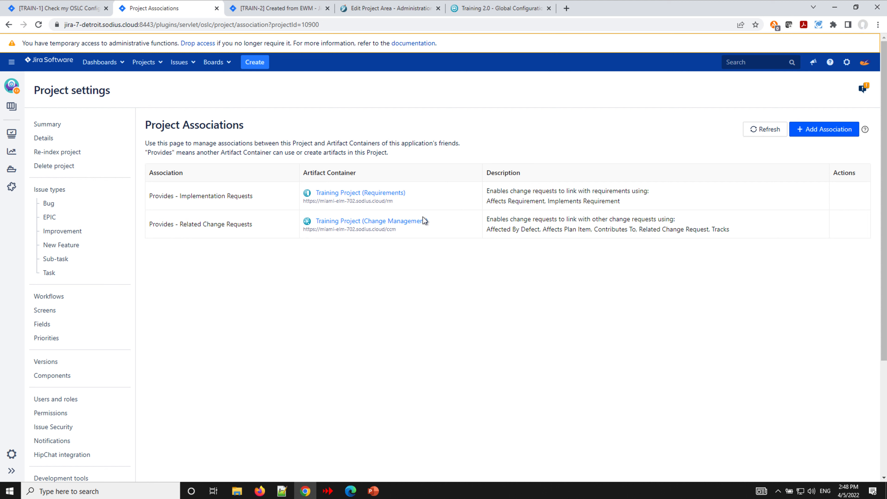
- Create an EPIC issue in TrainingProject with the summary "Sample Epic" and the epic name "Sample"
{"action": "left_click", "coordinate": [286, 8]}
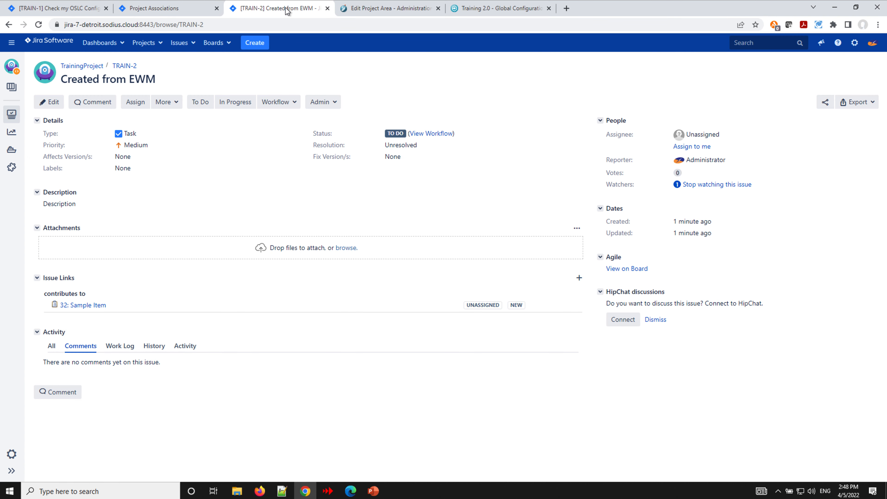
{"action": "left_click", "coordinate": [257, 45]}
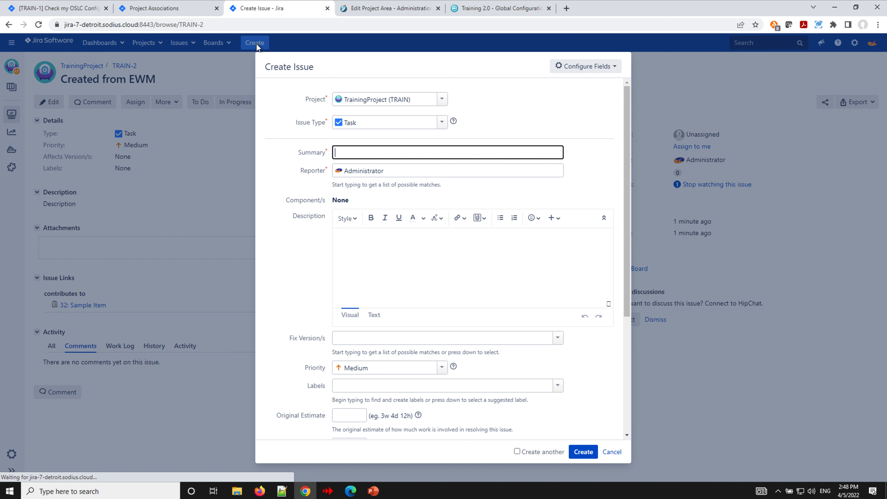
{"action": "left_click", "coordinate": [382, 122]}
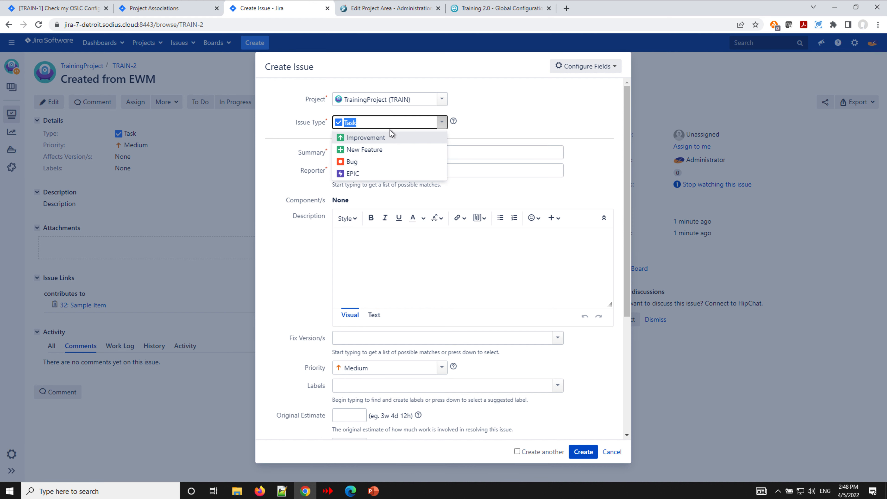
{"action": "left_click", "coordinate": [374, 174]}
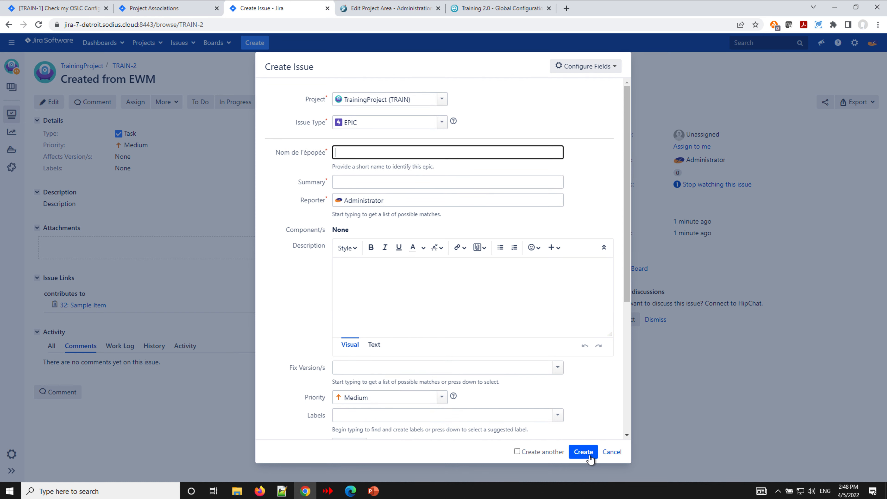
{"action": "left_click", "coordinate": [406, 185]}
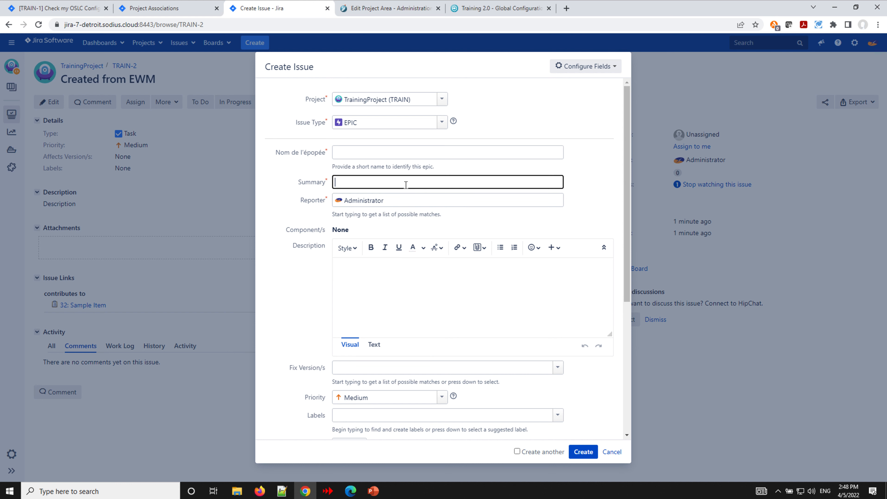
{"action": "type", "text": "Sample Epic"}
{"action": "left_click", "coordinate": [583, 454]}
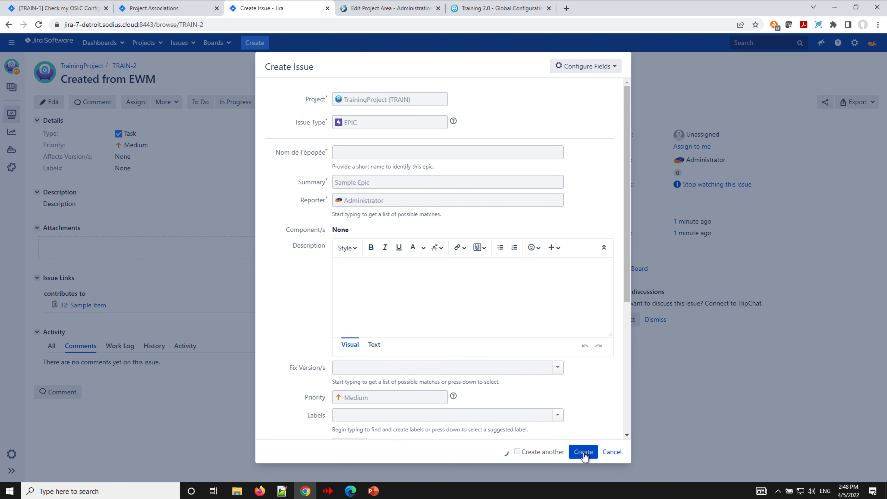
{"action": "left_click", "coordinate": [359, 158]}
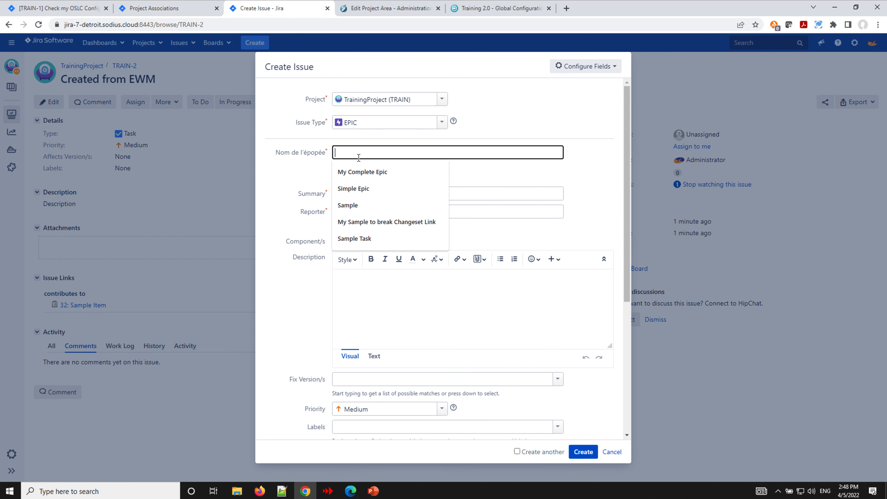
{"action": "type", "text": "M"}
{"action": "key", "text": "BackSpace"}
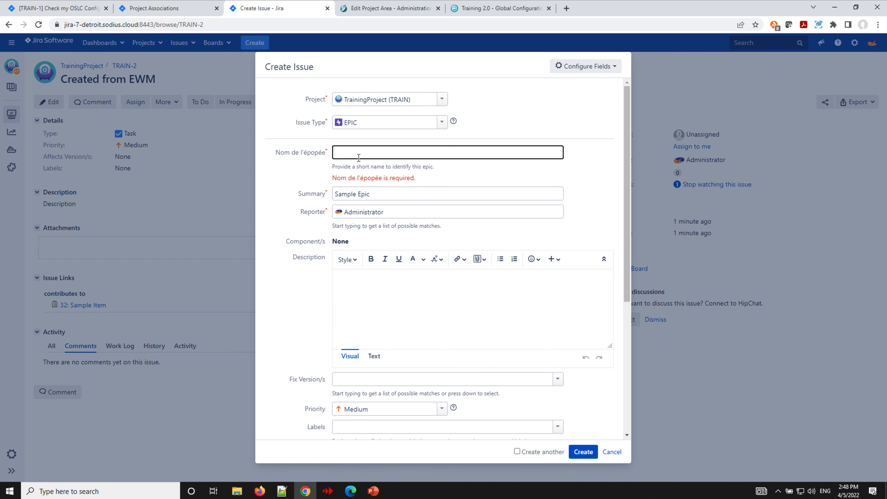
{"action": "type", "text": "Sample"}
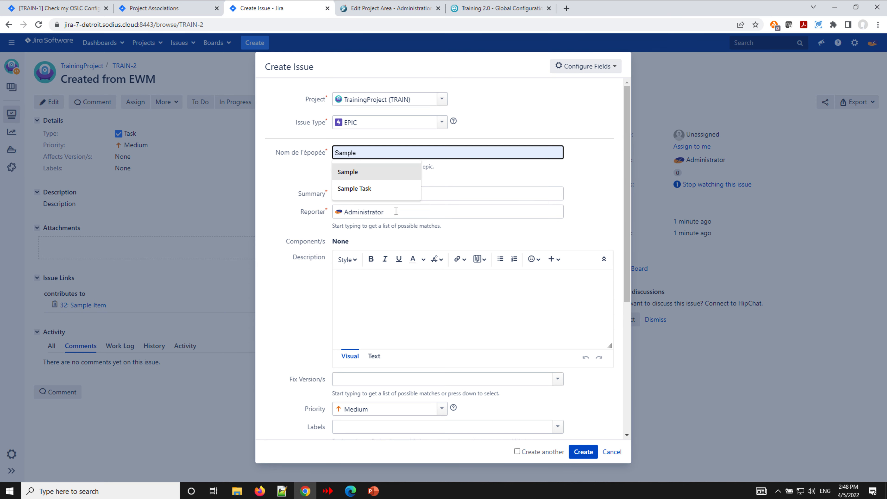
{"action": "left_click", "coordinate": [578, 455]}
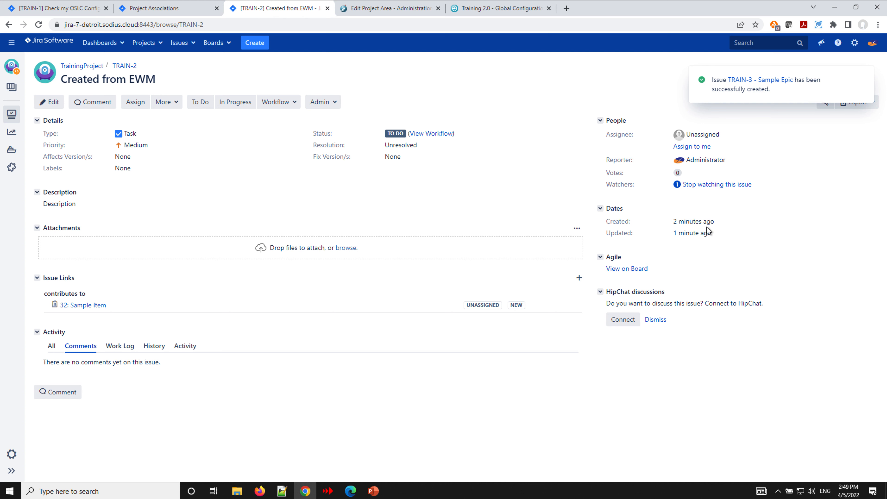
- Open Sample Epic and try to add an Implements Requirement collaboration link to Training Project (Requirements)
{"action": "left_click", "coordinate": [754, 81]}
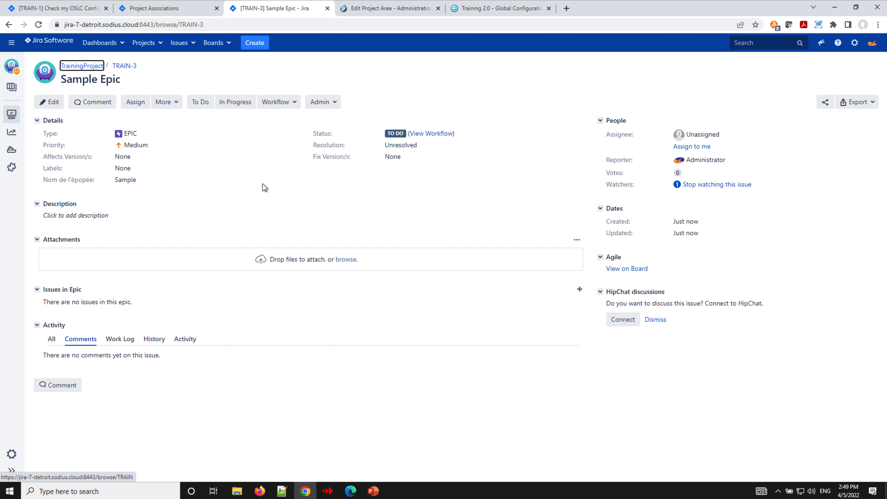
{"action": "left_click", "coordinate": [175, 104]}
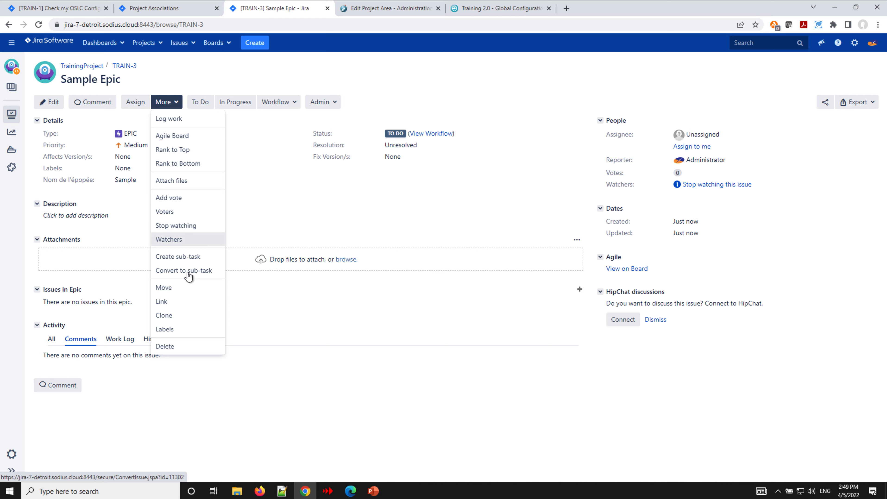
{"action": "left_click", "coordinate": [180, 304]}
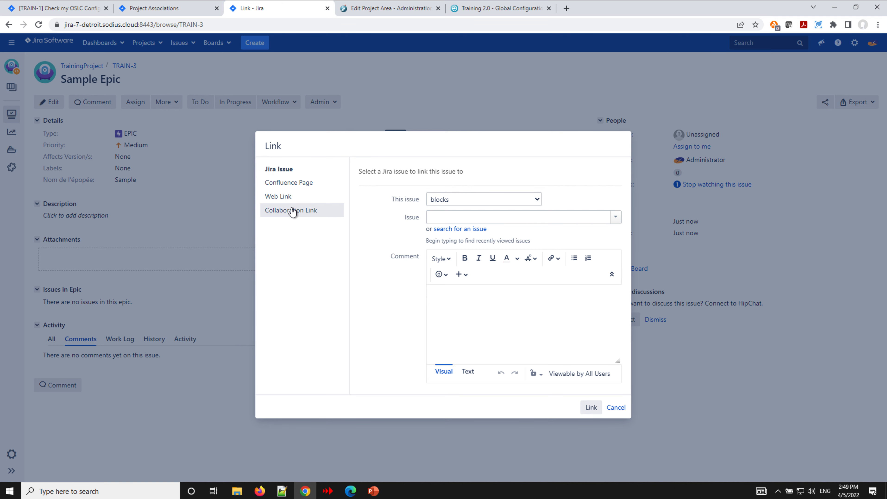
{"action": "left_click", "coordinate": [293, 211]}
{"action": "left_click", "coordinate": [476, 277]}
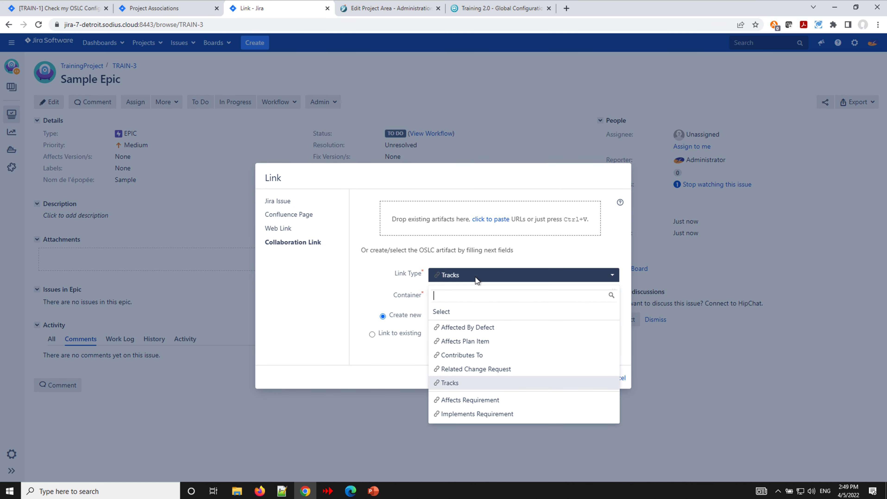
{"action": "left_click", "coordinate": [473, 417]}
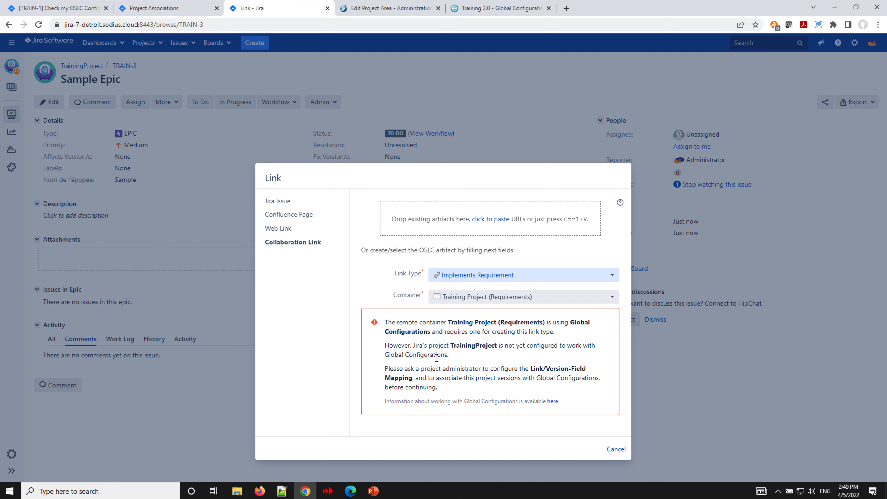
{"action": "left_click", "coordinate": [616, 451]}
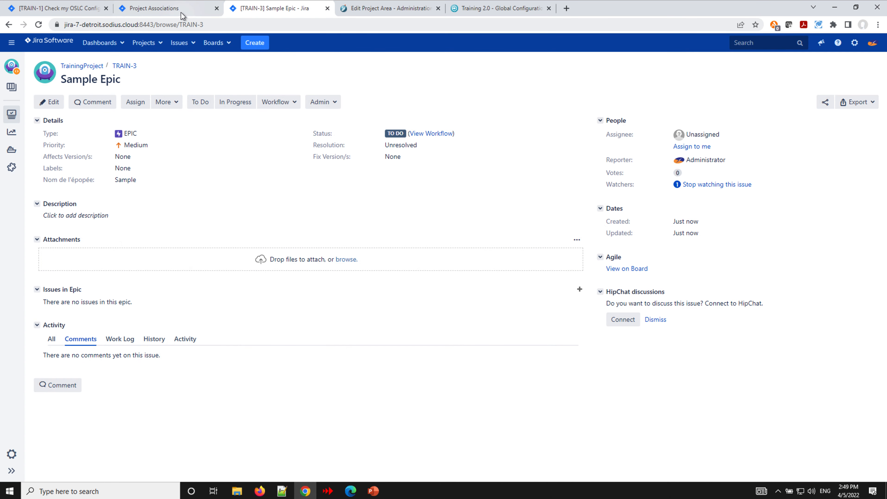
- Apply the default link mappings in the project's Link/Version-Field Mapping settings and save them
{"action": "left_click", "coordinate": [168, 8]}
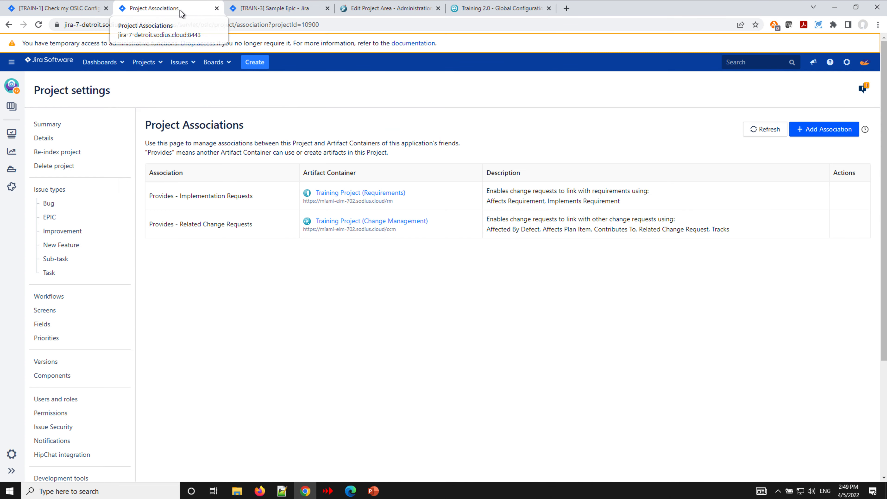
{"action": "scroll", "coordinate": [149, 232], "scroll_direction": "down", "scroll_amount": 5}
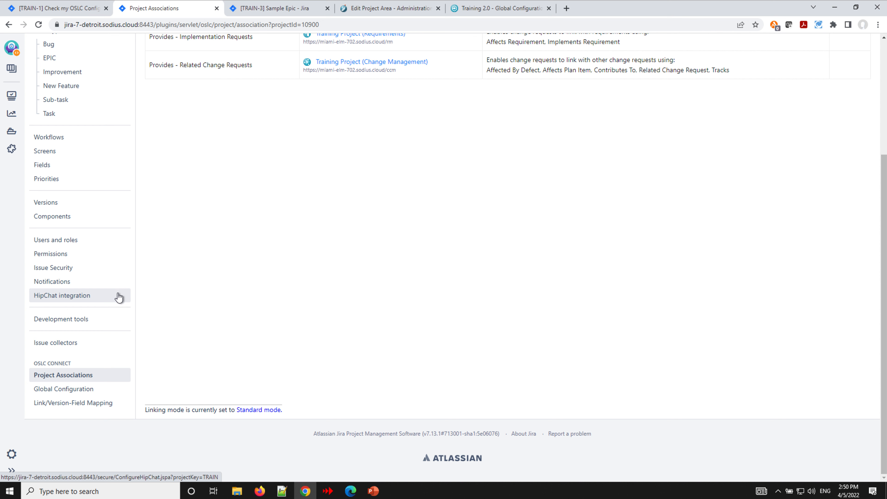
{"action": "left_click", "coordinate": [68, 407]}
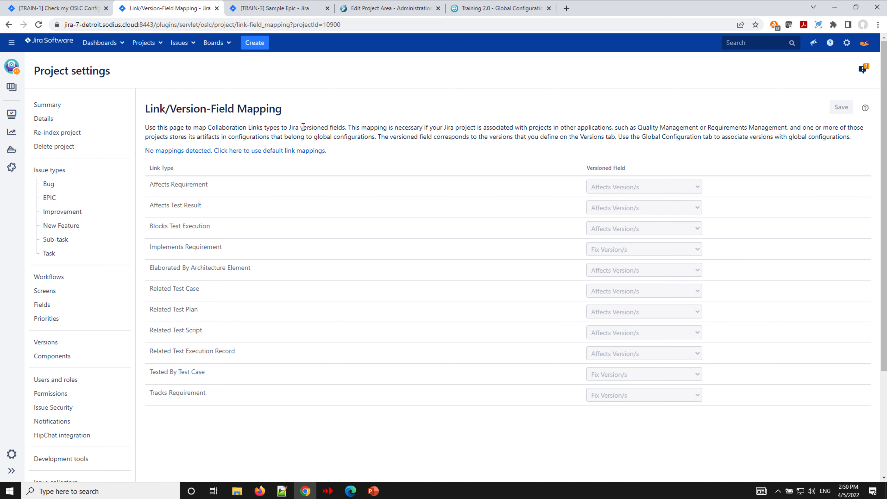
{"action": "left_click", "coordinate": [279, 151]}
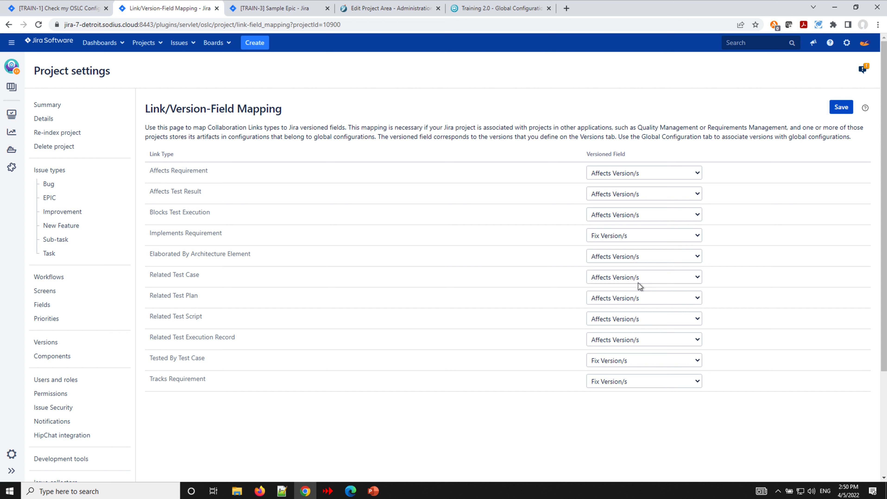
{"action": "left_click", "coordinate": [844, 106]}
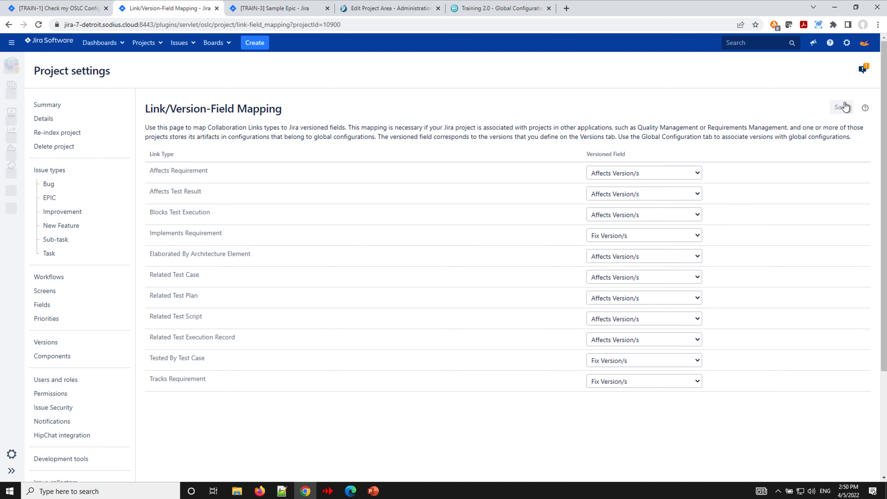
- In the project's Global Configurations settings, map version Release 1.0 to the Training 1.0 stream of Training Project (GC) on Miami 702 GC
{"action": "scroll", "coordinate": [138, 364], "scroll_direction": "down", "scroll_amount": 4}
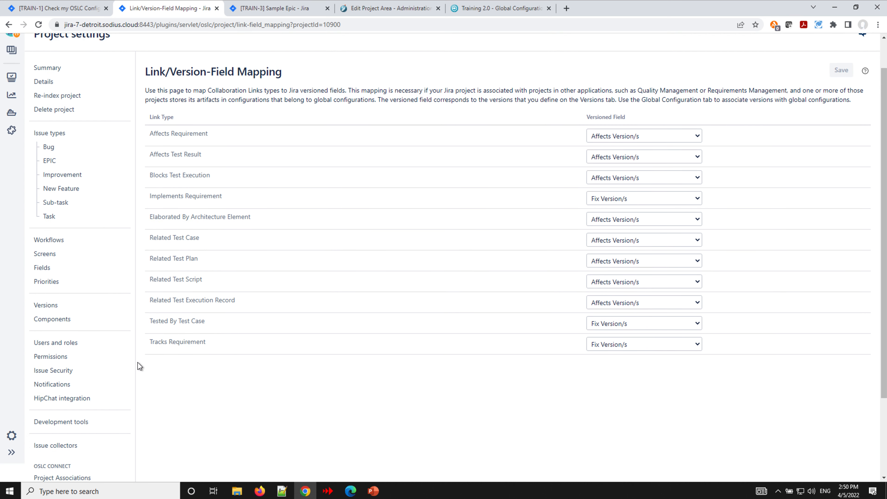
{"action": "left_click", "coordinate": [77, 389]}
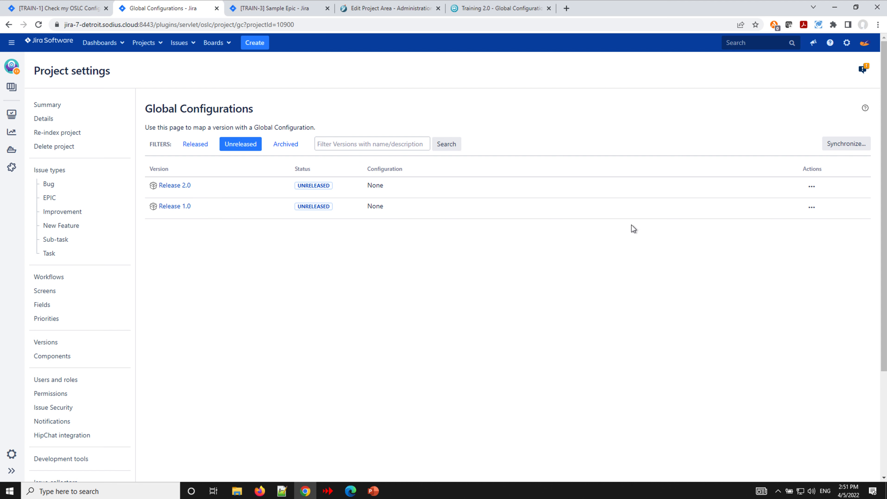
{"action": "left_click", "coordinate": [811, 209]}
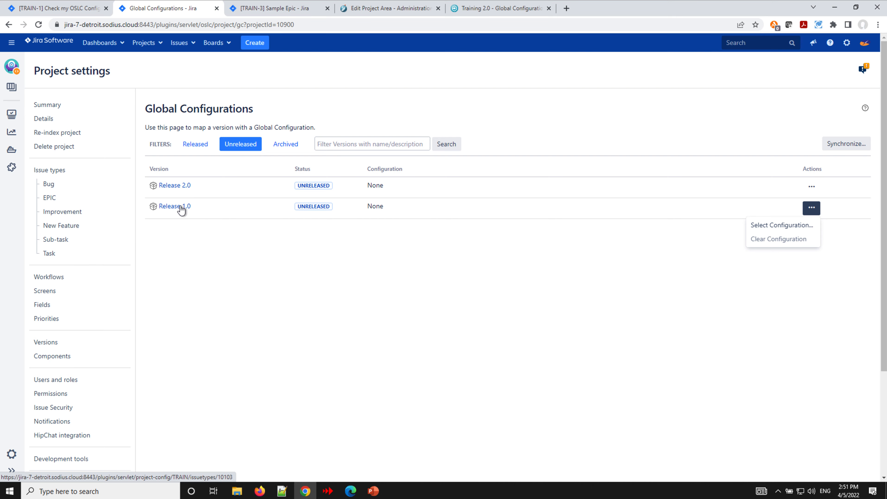
{"action": "left_click", "coordinate": [773, 225]}
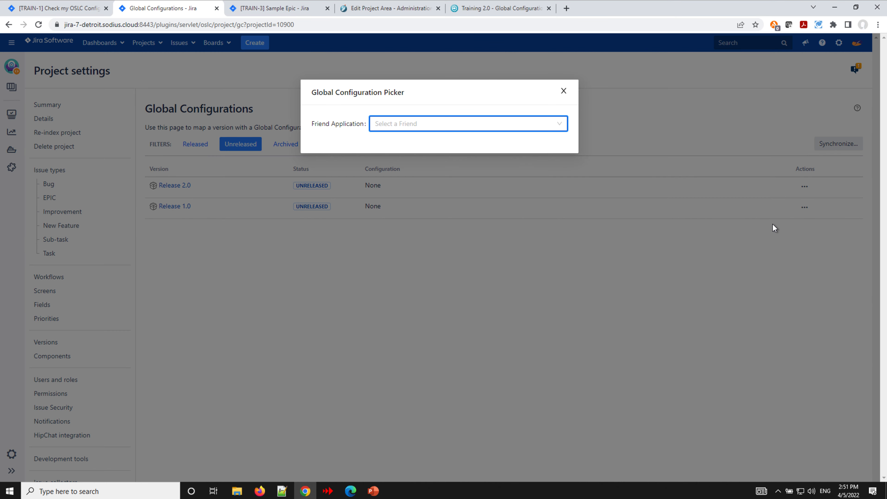
{"action": "left_click", "coordinate": [559, 123]}
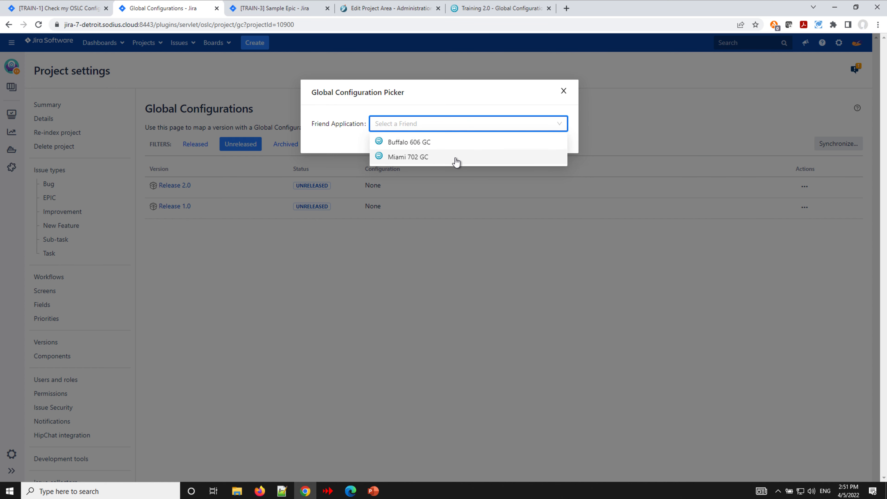
{"action": "left_click", "coordinate": [456, 158]}
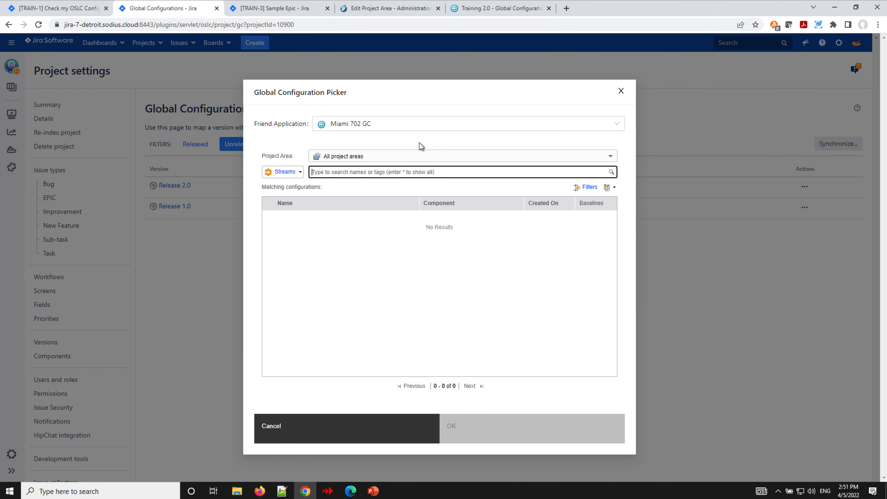
{"action": "left_click", "coordinate": [378, 158]}
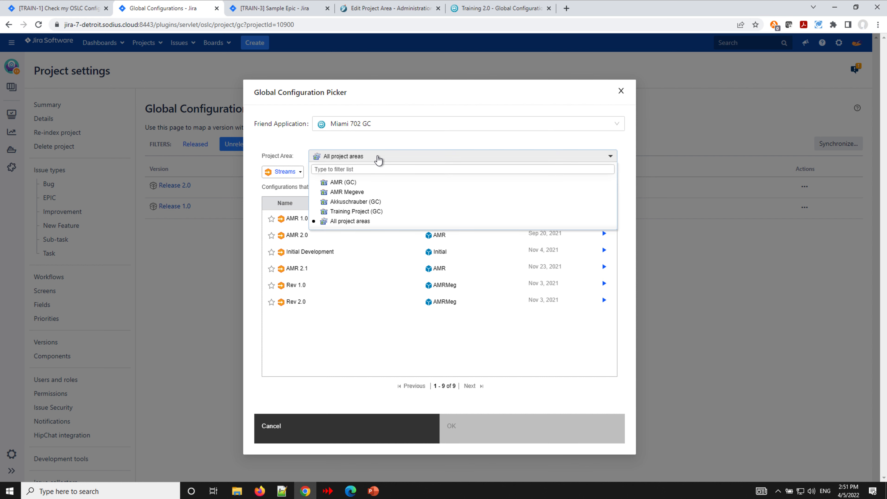
{"action": "left_click", "coordinate": [362, 212]}
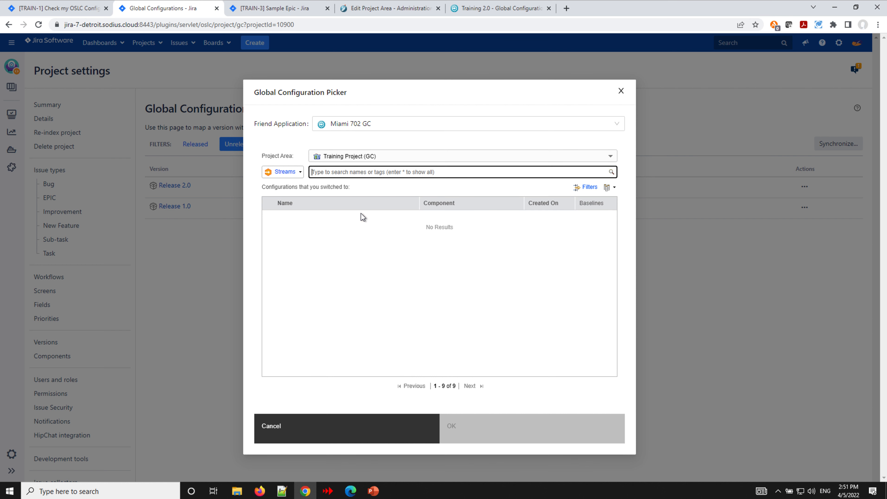
{"action": "type", "text": "*"}
{"action": "key", "text": "Return"}
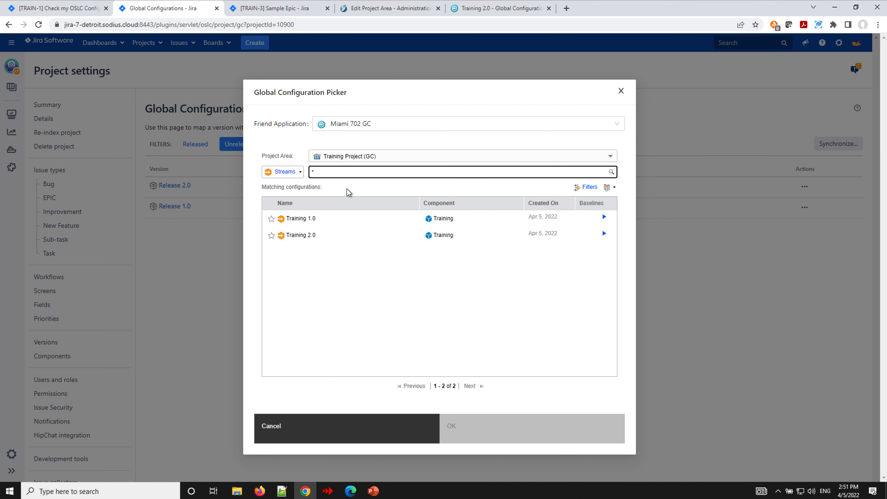
{"action": "left_click", "coordinate": [300, 218]}
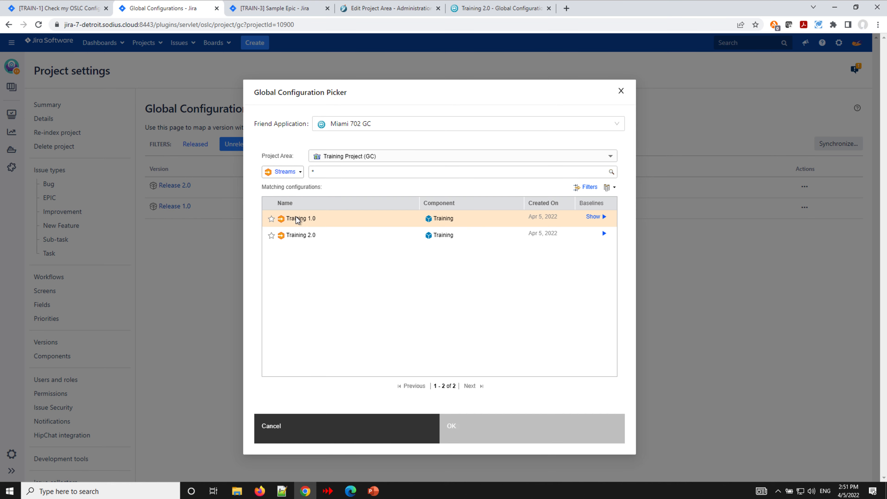
{"action": "left_click", "coordinate": [521, 438]}
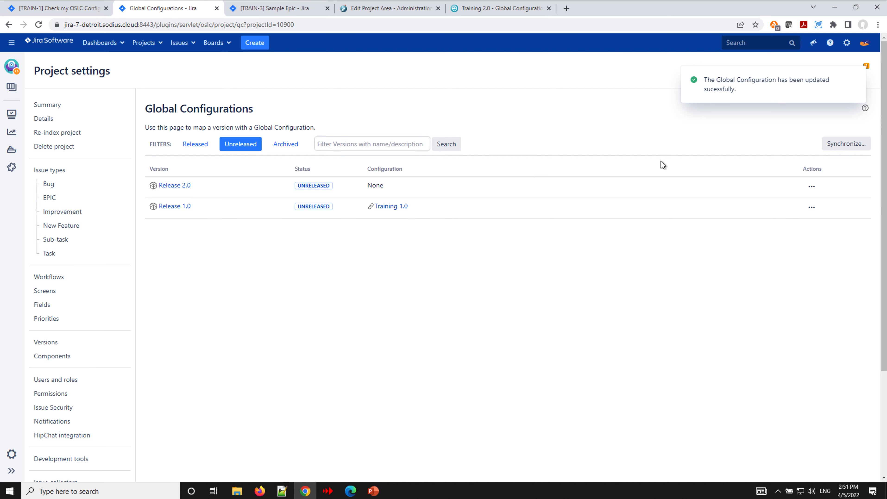
- Map version Release 2.0 to the Training 2.0 stream from Miami 702 GC
{"action": "left_click", "coordinate": [812, 188]}
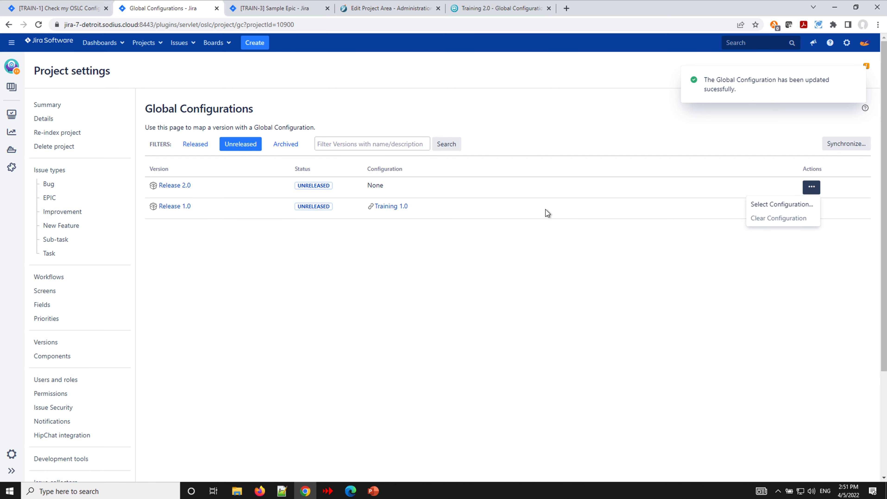
{"action": "left_click", "coordinate": [798, 209]}
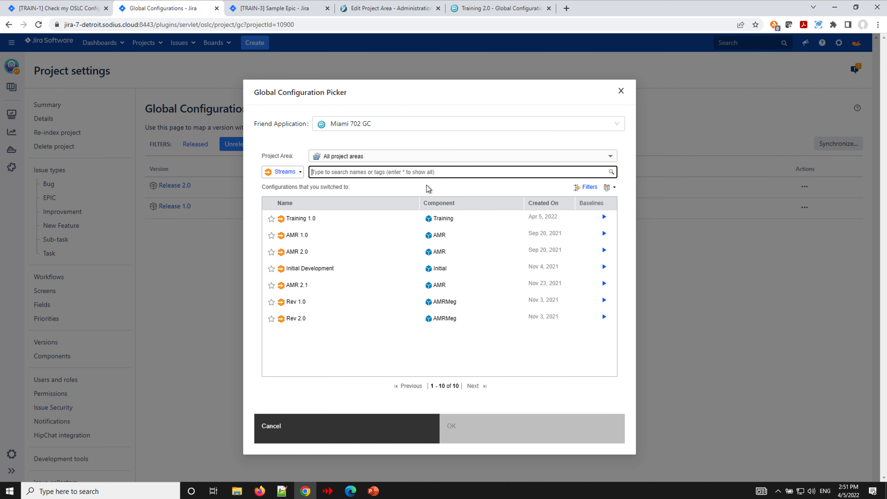
{"action": "type", "text": "*"}
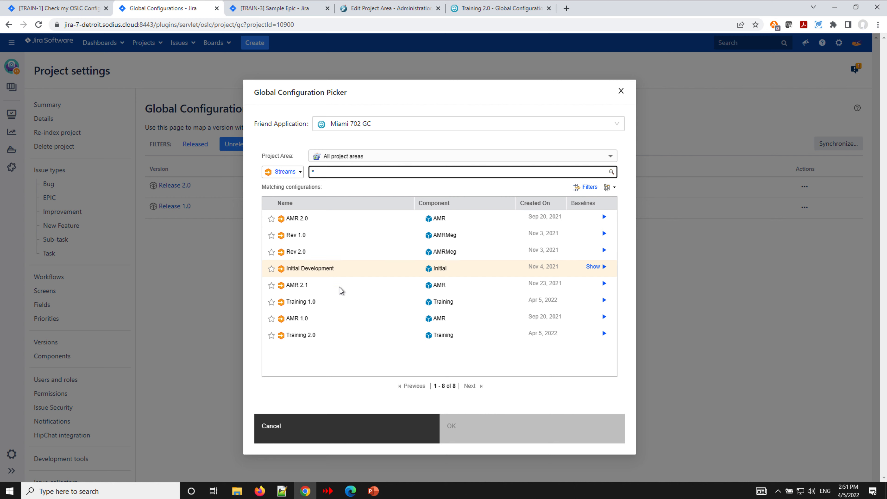
{"action": "left_click", "coordinate": [316, 336]}
{"action": "left_click", "coordinate": [480, 424]}
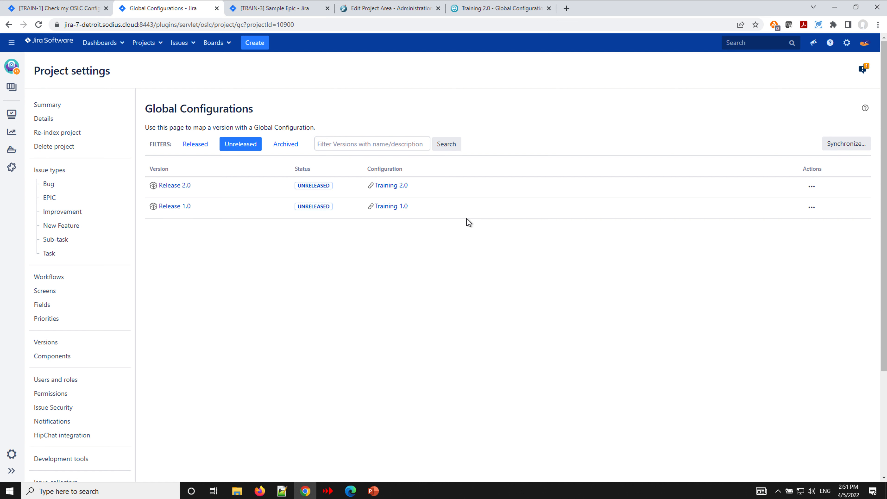
- Return to the Sample Epic issue and set its Fix Version/s to Release 1.0
{"action": "left_click", "coordinate": [276, 9]}
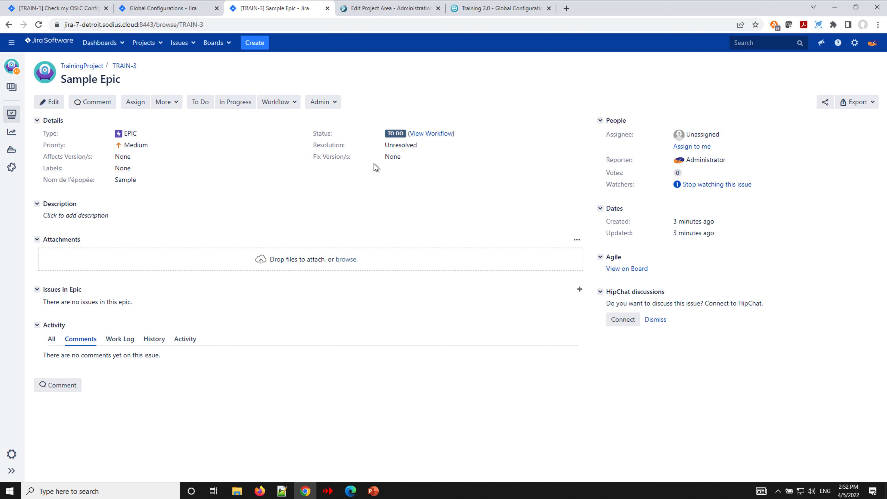
{"action": "left_click", "coordinate": [407, 159]}
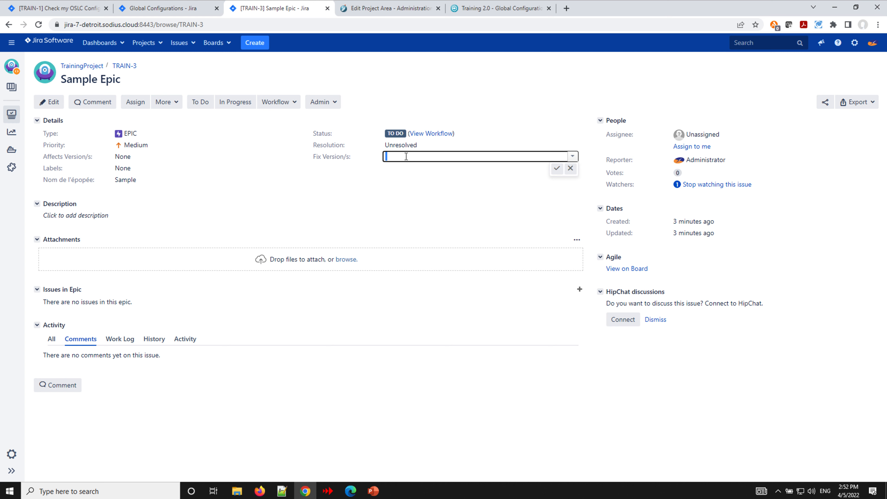
{"action": "left_click", "coordinate": [572, 157]}
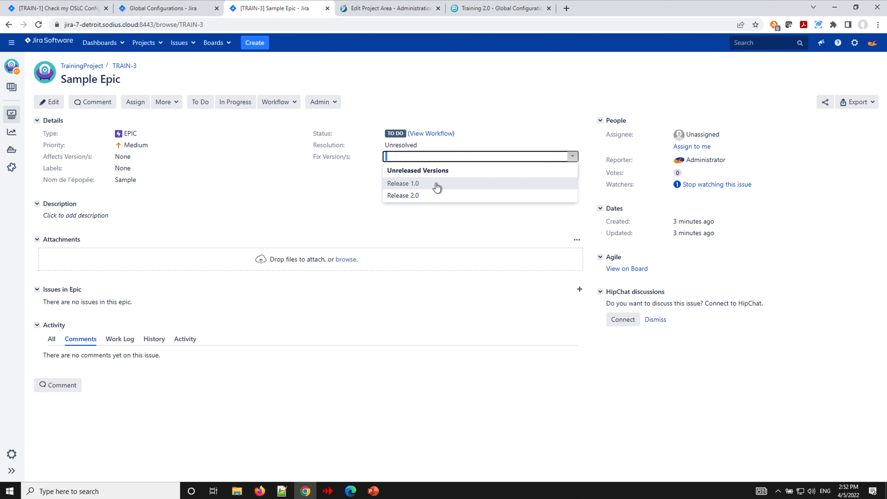
{"action": "left_click", "coordinate": [403, 183]}
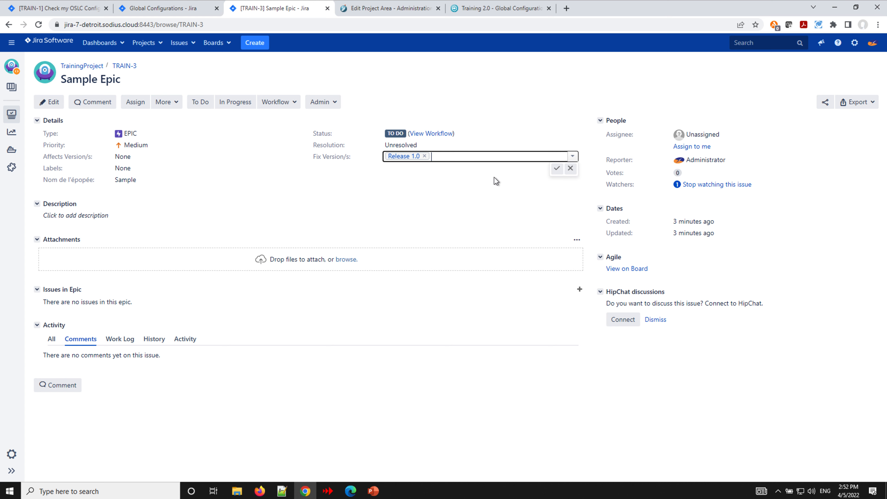
{"action": "left_click", "coordinate": [557, 168]}
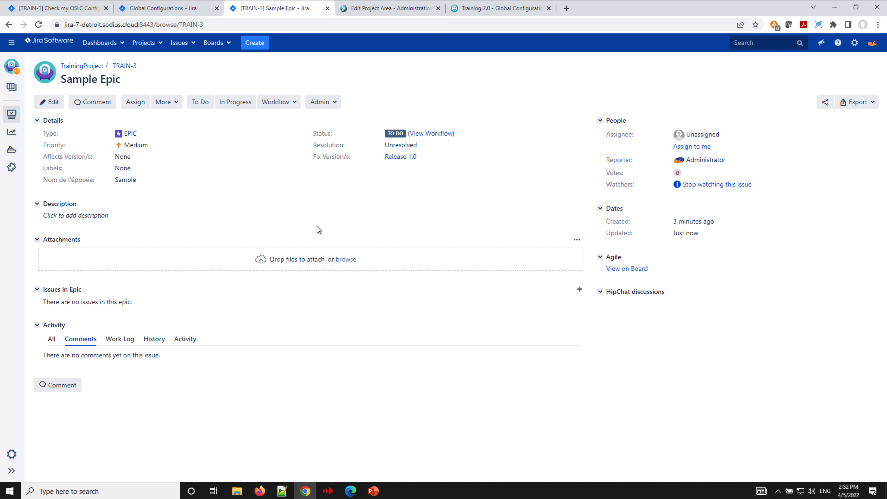
- Check which configuration an Implements Requirement collaboration link from Sample Epic uses under Release 1.0, without creating the link
{"action": "left_click", "coordinate": [169, 103]}
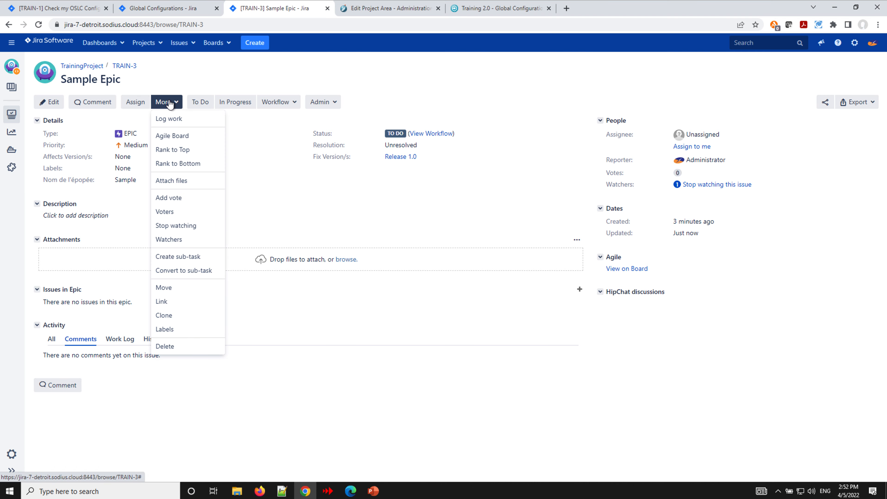
{"action": "left_click", "coordinate": [194, 305]}
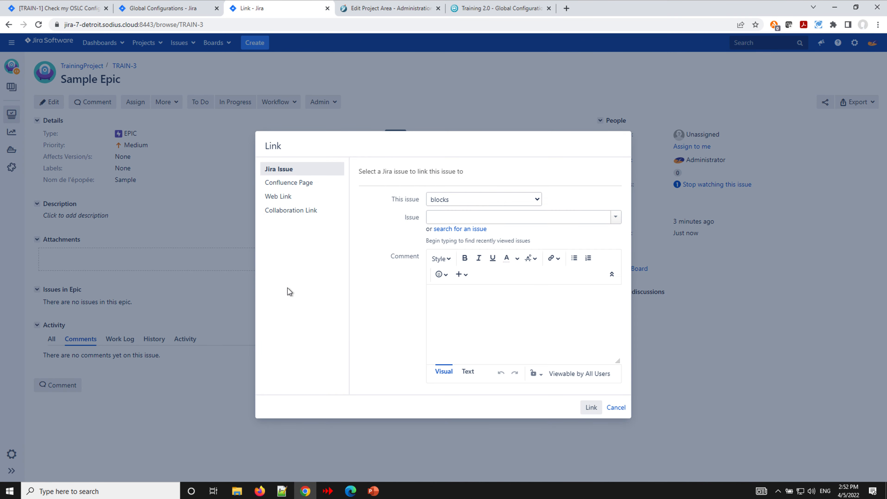
{"action": "left_click", "coordinate": [302, 215]}
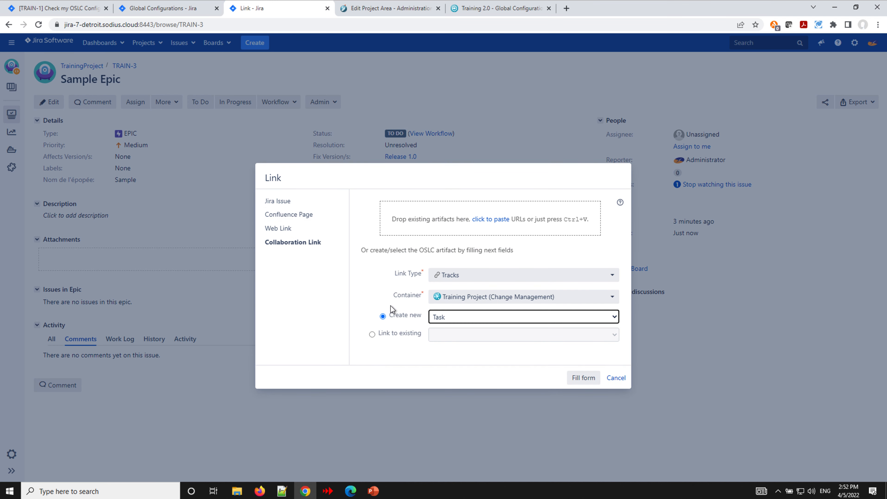
{"action": "left_click", "coordinate": [481, 277]}
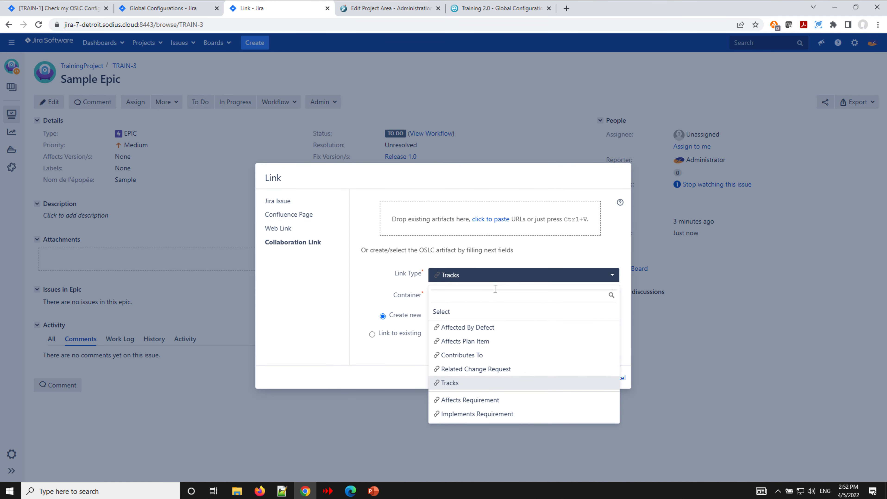
{"action": "left_click", "coordinate": [485, 414]}
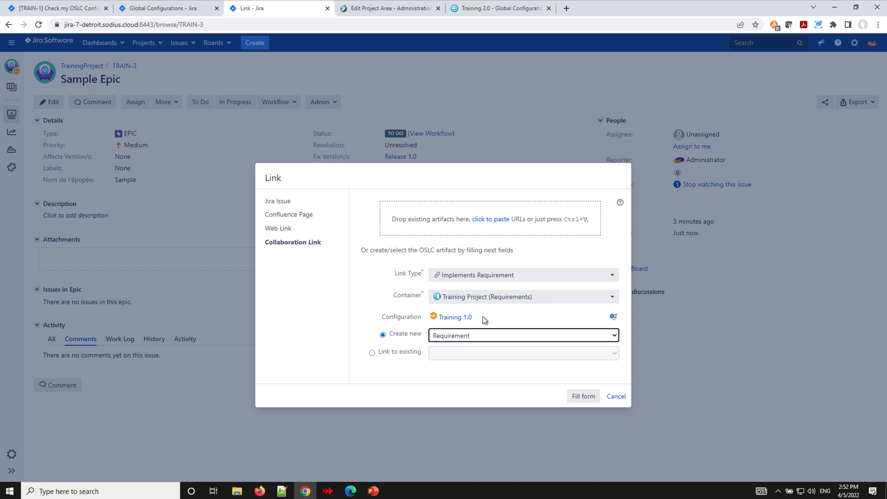
{"action": "left_click", "coordinate": [616, 397]}
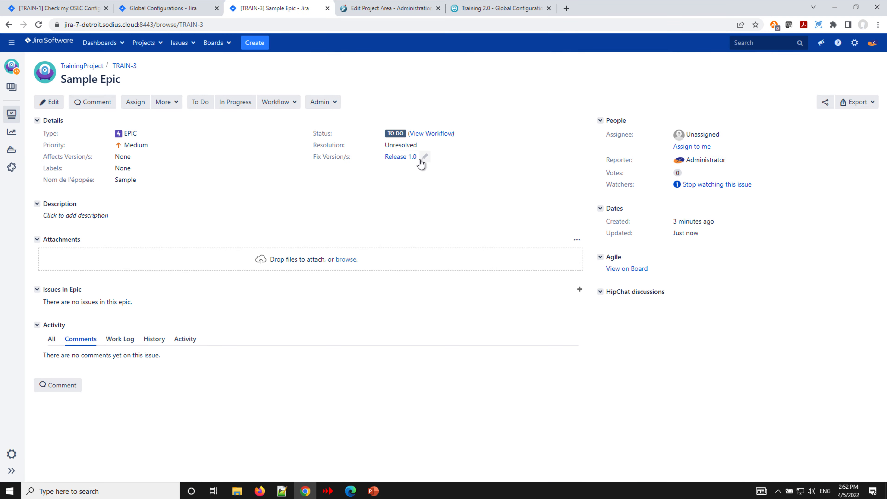
- Replace the Fix Version/s of Sample Epic with Release 2.0 and save the change
{"action": "left_click", "coordinate": [426, 160]}
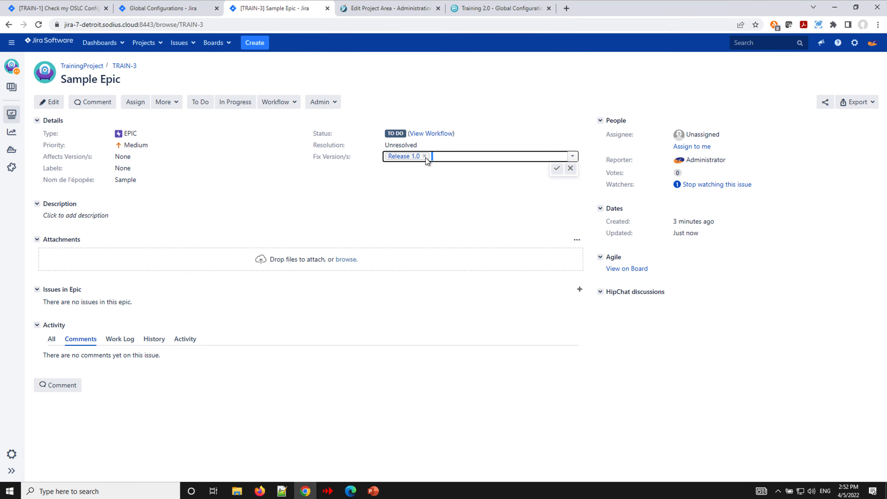
{"action": "left_click", "coordinate": [425, 156]}
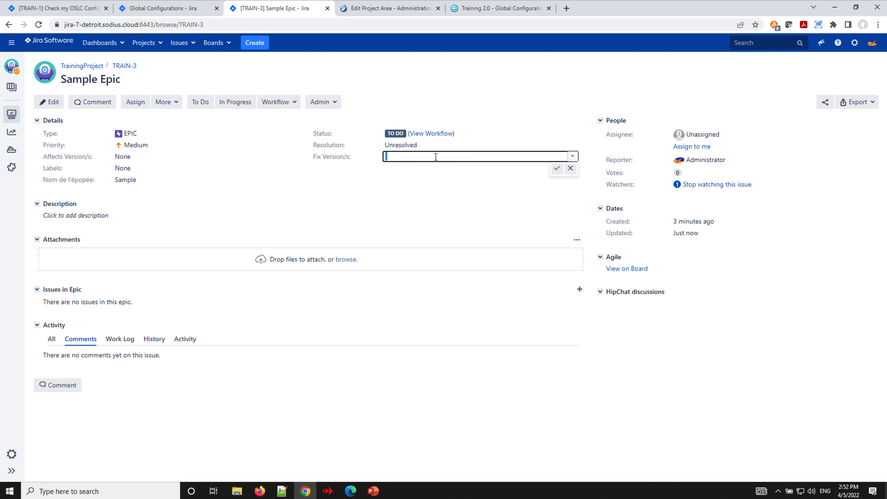
{"action": "left_click", "coordinate": [572, 158]}
{"action": "left_click", "coordinate": [428, 199]}
{"action": "left_click", "coordinate": [557, 168]}
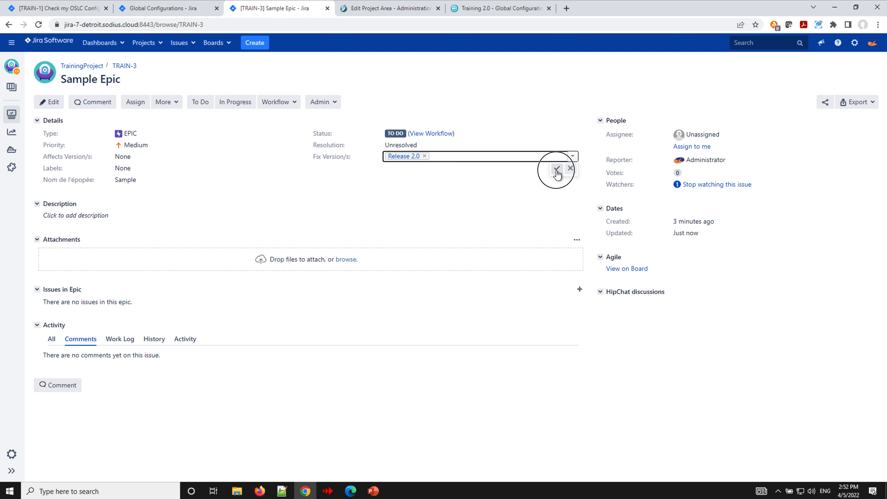
- Start an Implements Requirement collaboration link from Sample Epic to an existing Requirement in Training Project (Requirements)
{"action": "left_click", "coordinate": [174, 100]}
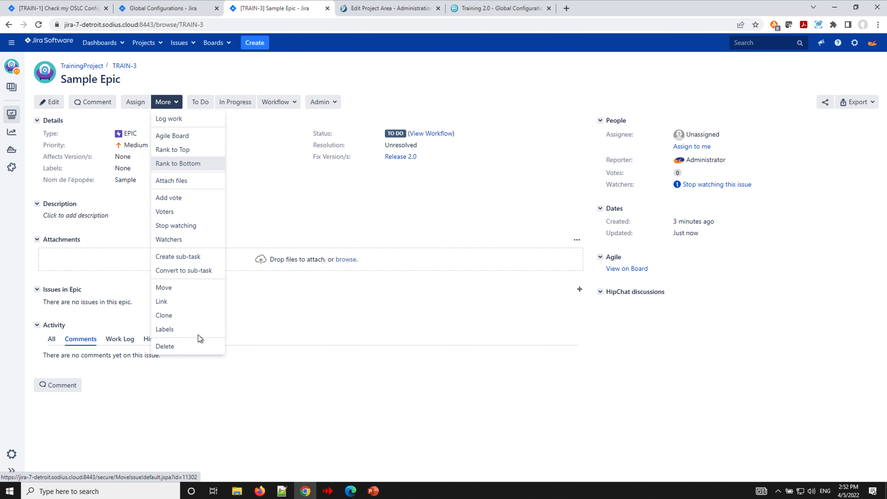
{"action": "left_click", "coordinate": [185, 302]}
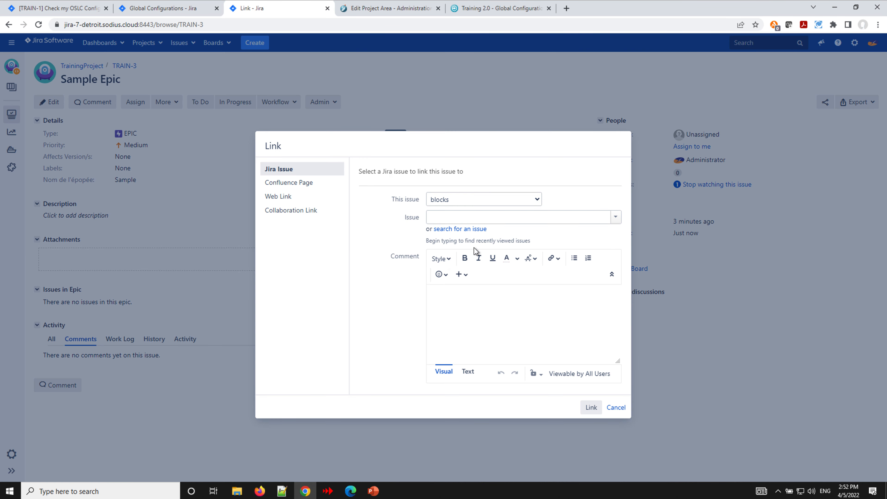
{"action": "left_click", "coordinate": [313, 212]}
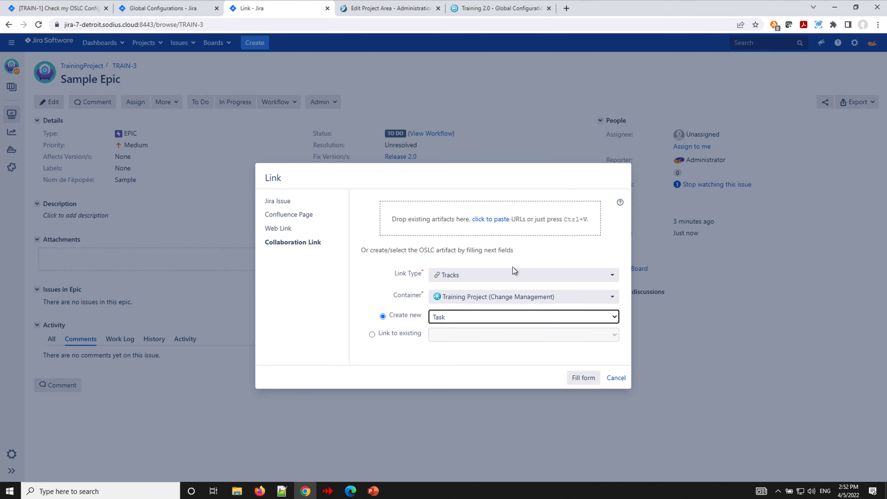
{"action": "left_click", "coordinate": [513, 280]}
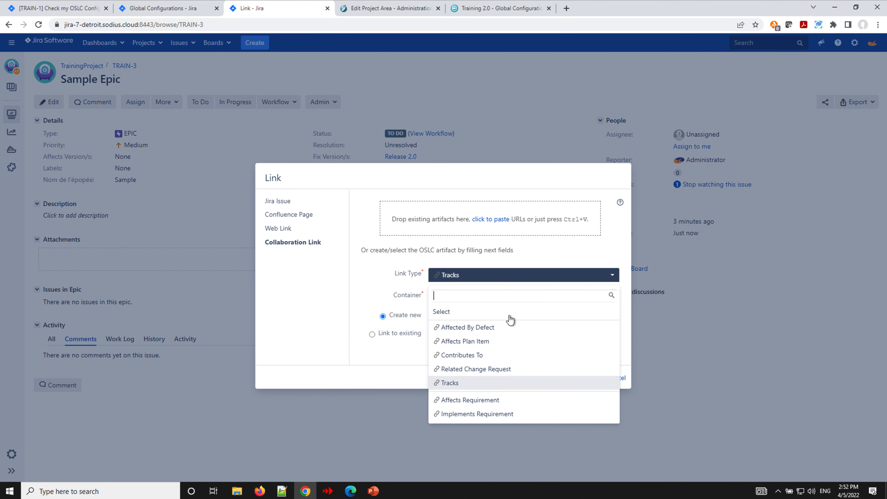
{"action": "left_click", "coordinate": [506, 416]}
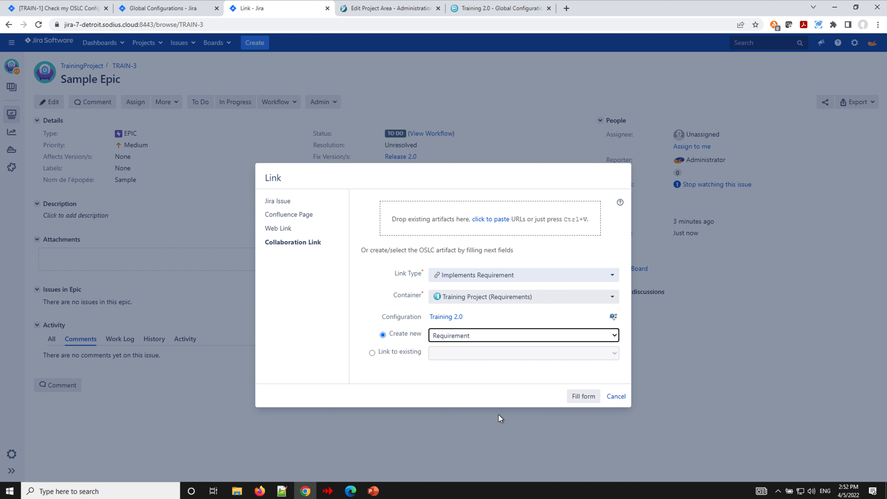
{"action": "mouse_move", "coordinate": [462, 319]}
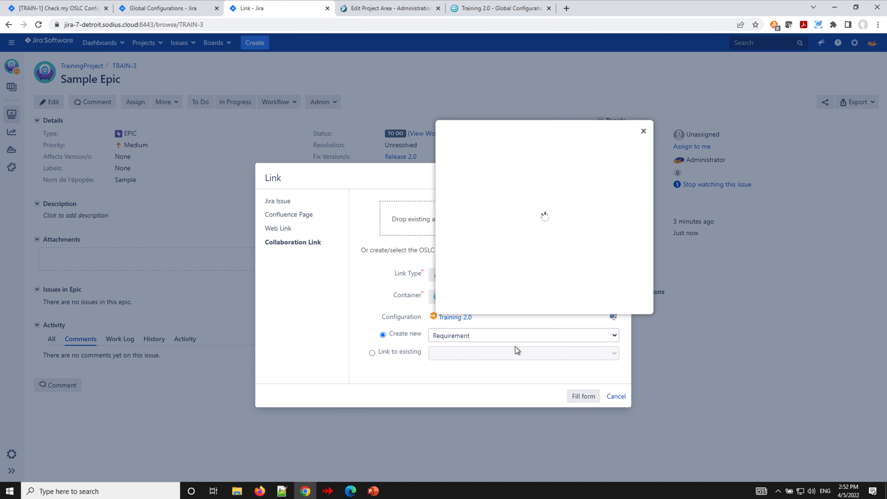
{"action": "left_click", "coordinate": [382, 354]}
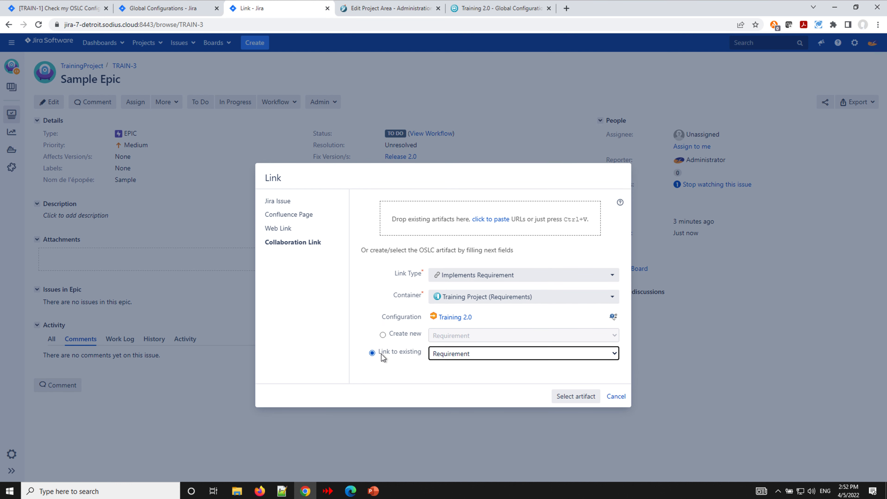
{"action": "left_click", "coordinate": [570, 398]}
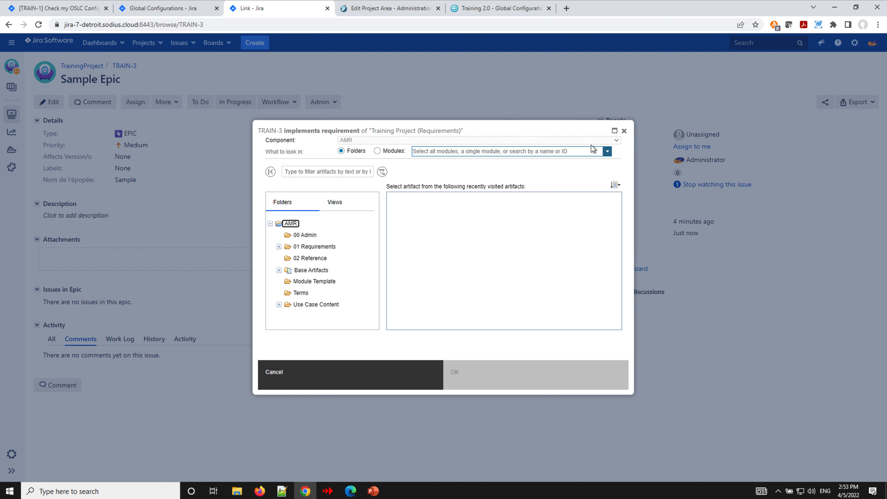
- Link Sample Epic to requirements 1056 and 1118 from the AMR Stakeholder Requirements Specification module
{"action": "left_click", "coordinate": [607, 154]}
{"action": "left_click", "coordinate": [607, 153]}
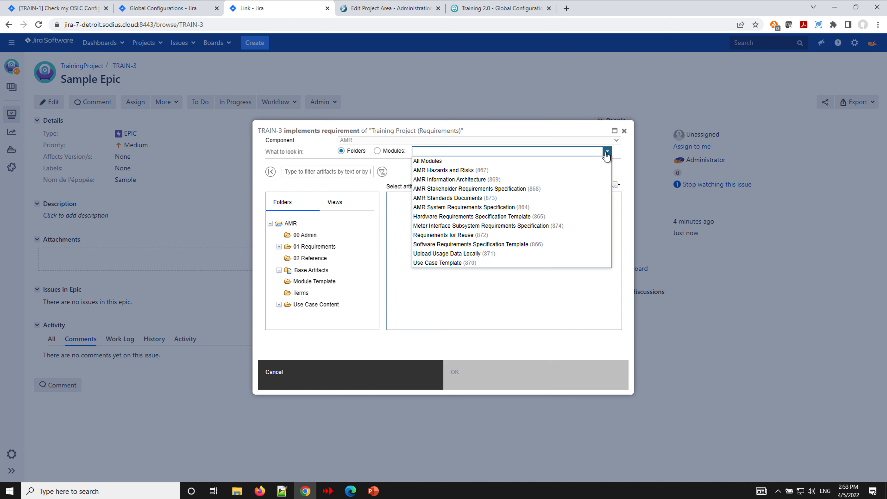
{"action": "left_click", "coordinate": [520, 188]}
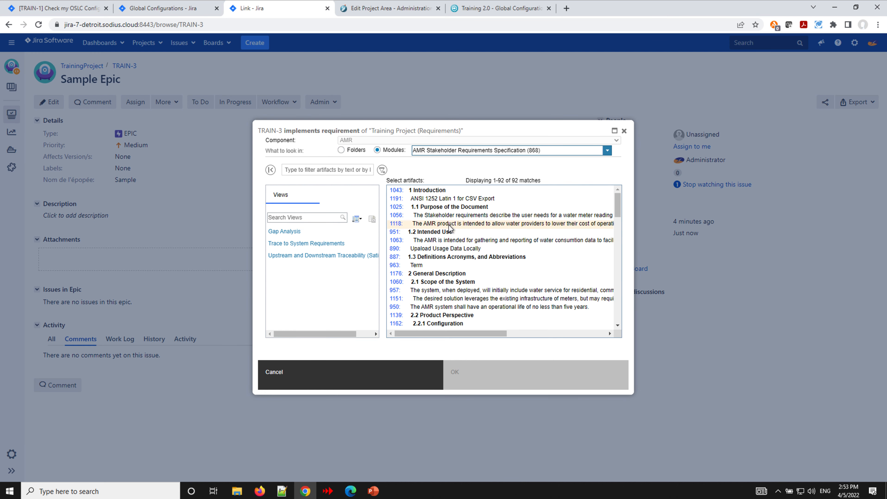
{"action": "left_click", "coordinate": [451, 219]}
{"action": "left_click", "coordinate": [454, 223], "text": "ctrl"}
{"action": "left_click", "coordinate": [510, 370]}
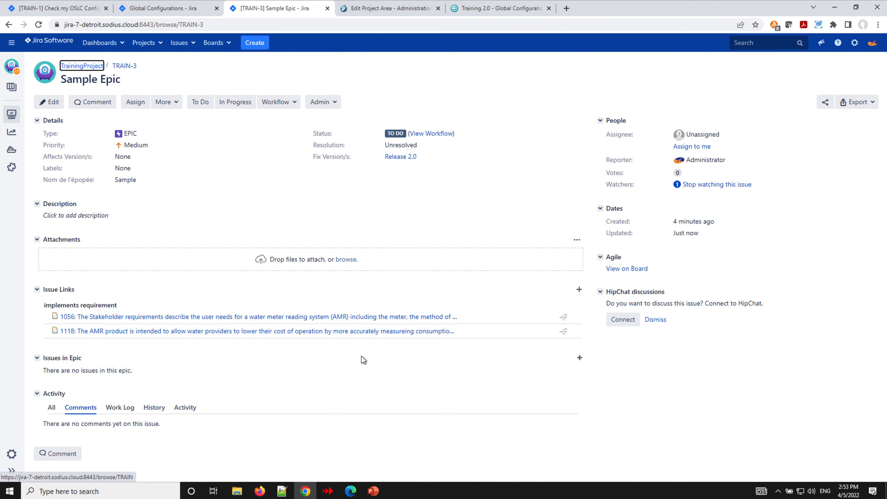
- Check which configuration the link to requirement 1056 uses, review the explanation of why it is used, and close it
{"action": "mouse_move", "coordinate": [266, 321]}
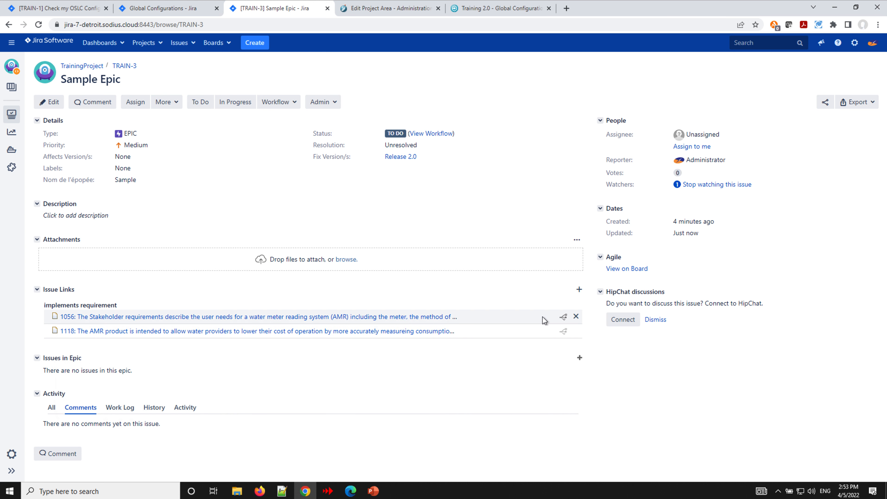
{"action": "mouse_move", "coordinate": [563, 322]}
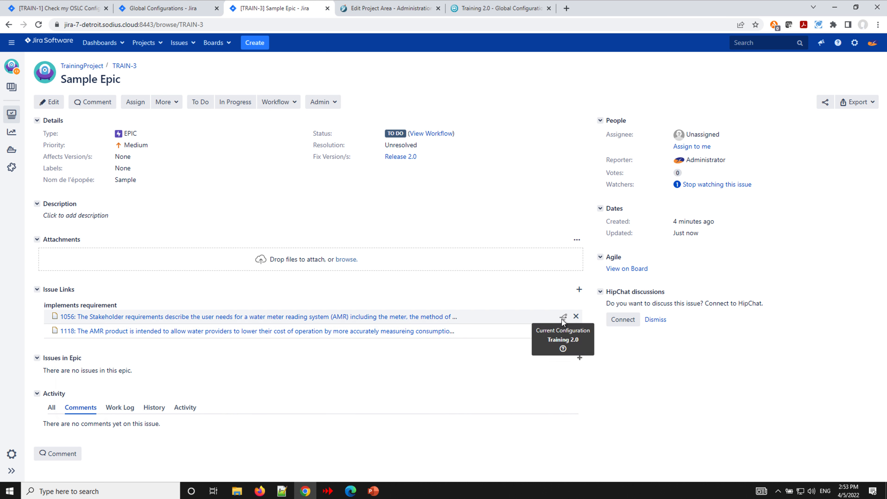
{"action": "left_click", "coordinate": [564, 349]}
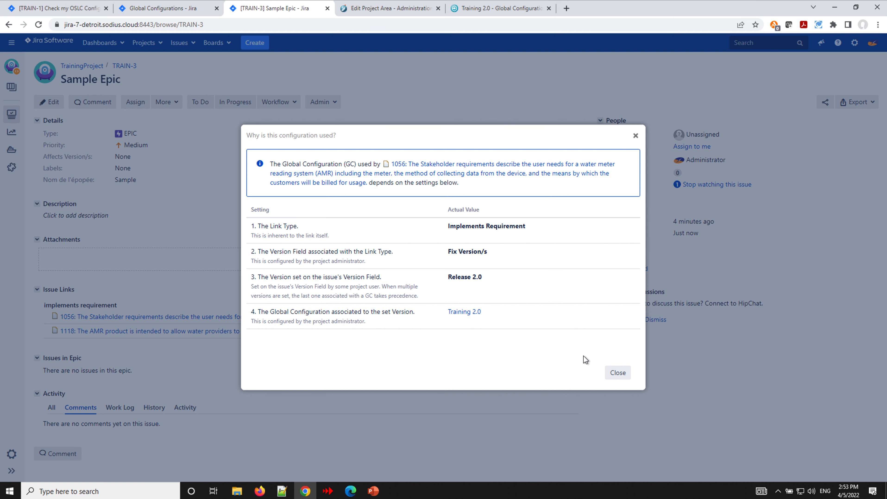
{"action": "left_click", "coordinate": [618, 374]}
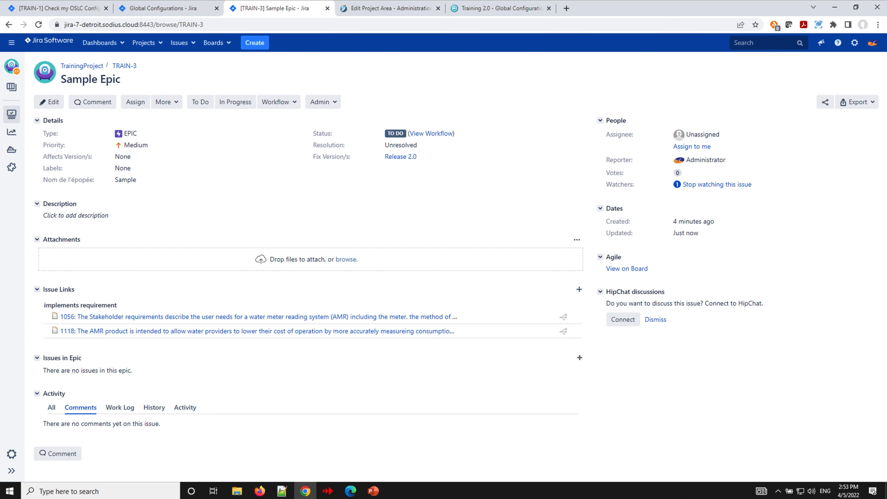
- Open the administration page of Training Project (Requirements) in DOORS Next from TrainingProject's project associations
{"action": "left_click", "coordinate": [155, 7]}
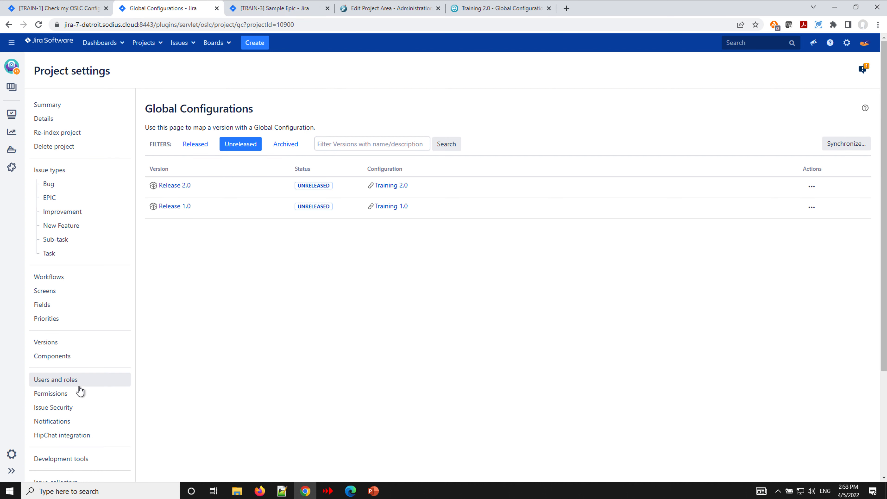
{"action": "scroll", "coordinate": [80, 391], "scroll_direction": "down", "scroll_amount": 4}
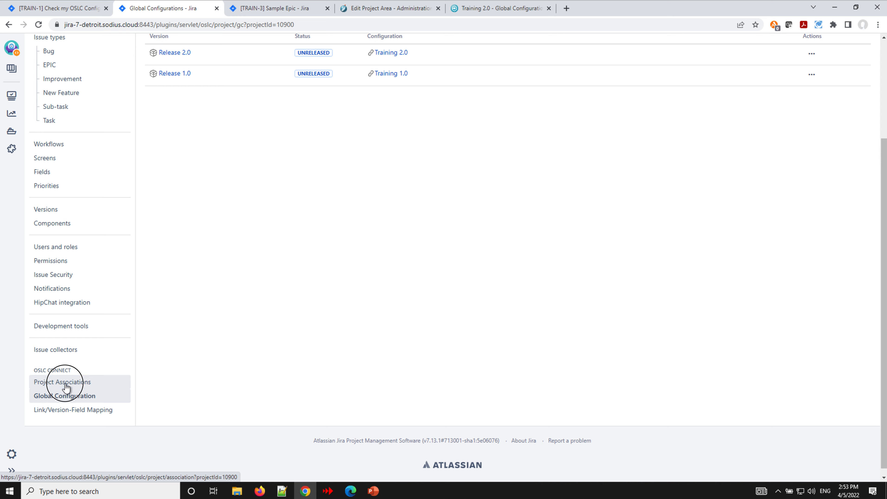
{"action": "left_click", "coordinate": [66, 384]}
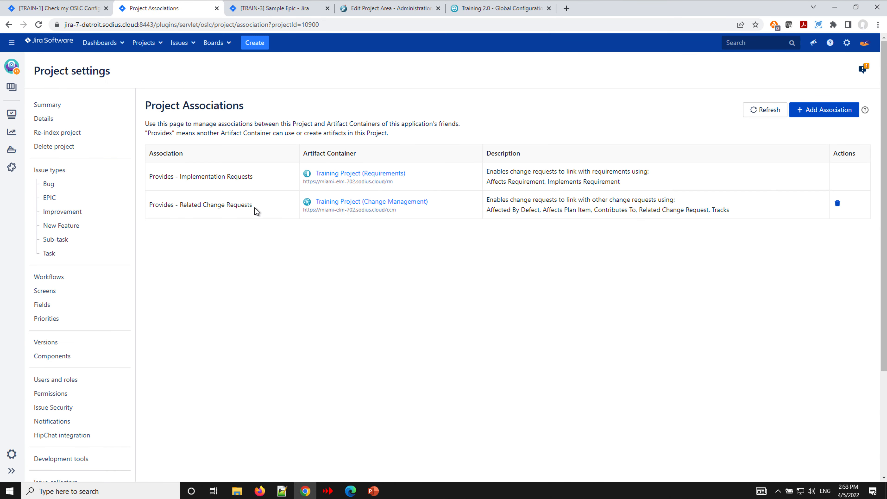
{"action": "left_click", "coordinate": [345, 174]}
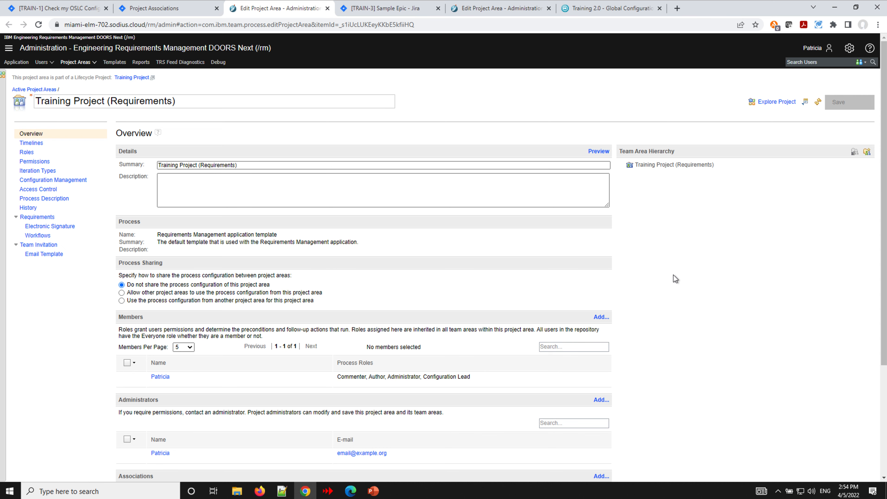
- Add a Uses - Implementation Requests association with TrainingProject from Jira - Detroit and save the requirements project area
{"action": "scroll", "coordinate": [676, 278], "scroll_direction": "down", "scroll_amount": 5}
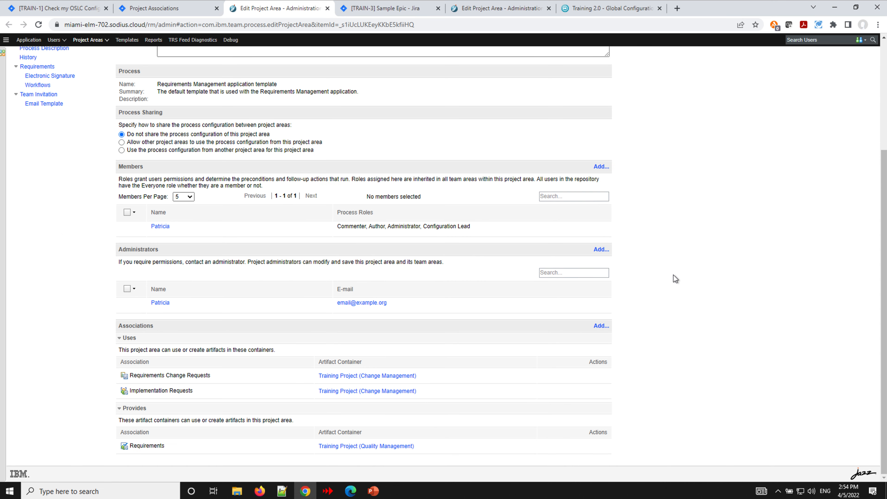
{"action": "left_click", "coordinate": [601, 325]}
{"action": "left_click", "coordinate": [446, 191]}
{"action": "left_click", "coordinate": [446, 278]}
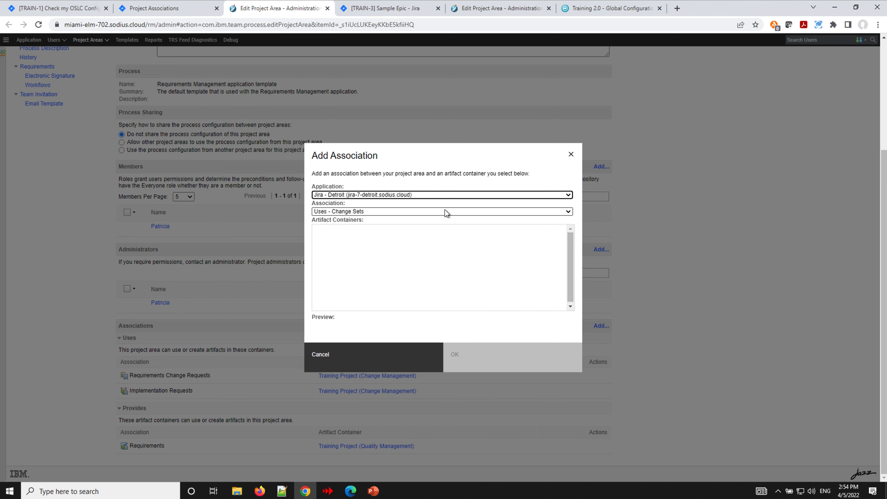
{"action": "left_click", "coordinate": [446, 212]}
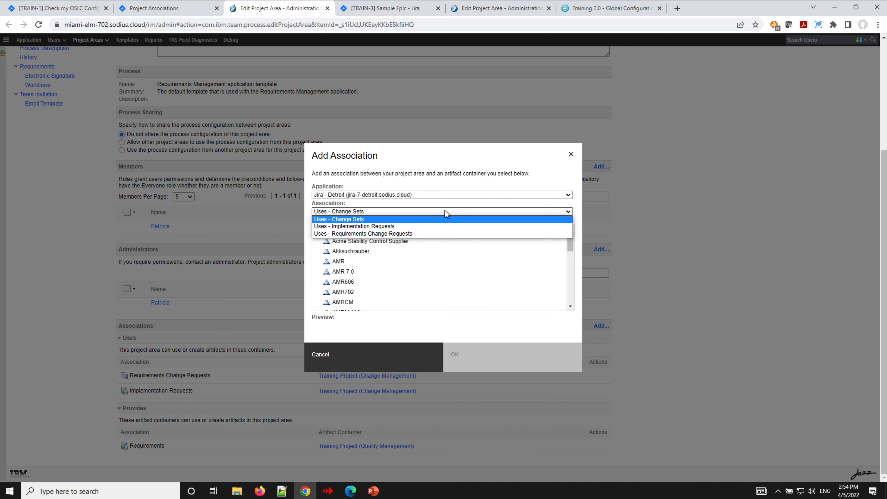
{"action": "left_click", "coordinate": [439, 227]}
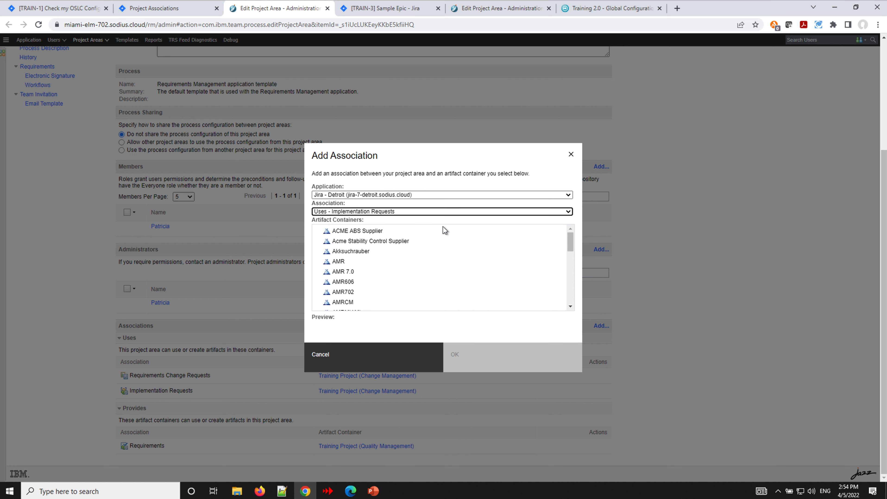
{"action": "left_click_drag", "start_coordinate": [569, 243], "coordinate": [566, 309]}
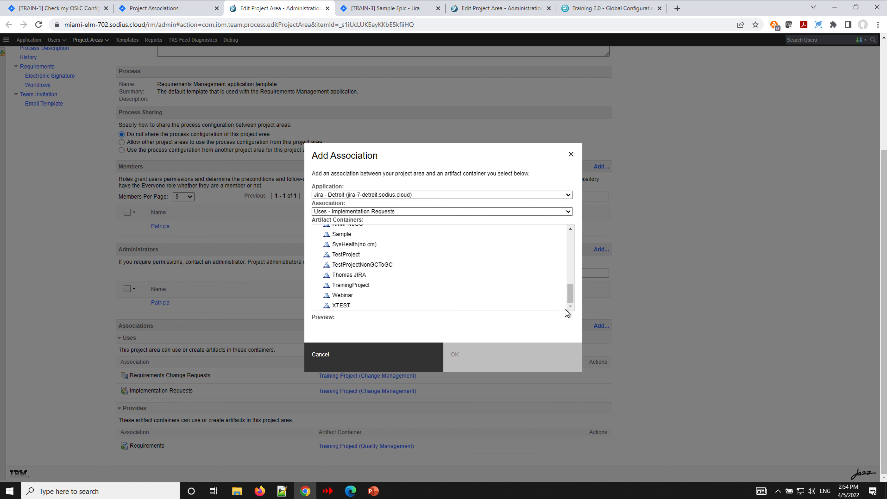
{"action": "left_click", "coordinate": [359, 286]}
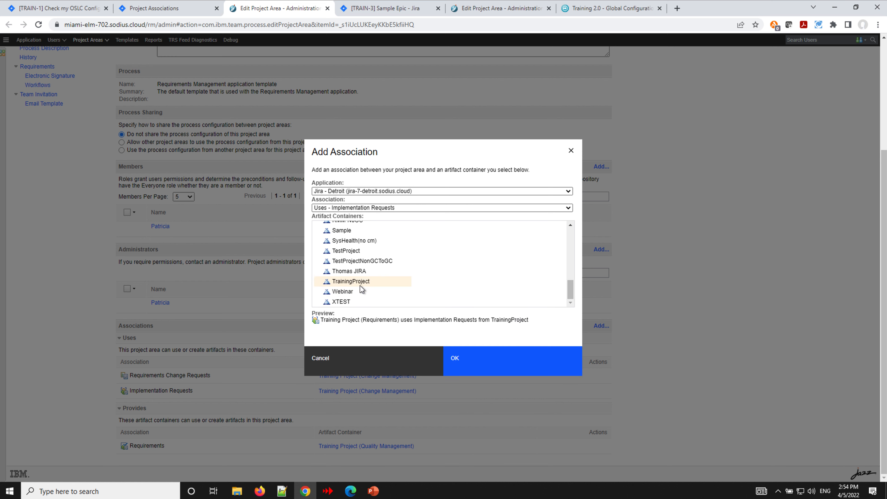
{"action": "left_click", "coordinate": [497, 363]}
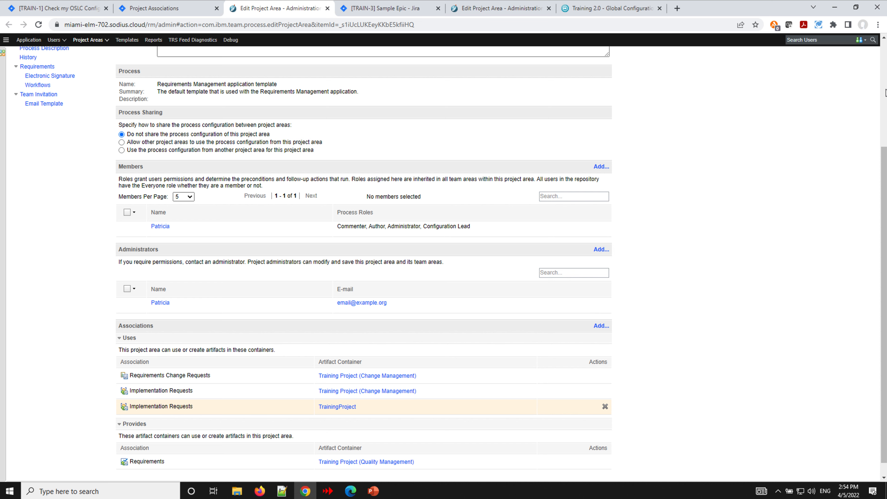
{"action": "scroll", "coordinate": [884, 91], "scroll_direction": "up", "scroll_amount": 1}
{"action": "scroll", "coordinate": [884, 92], "scroll_direction": "up", "scroll_amount": 5}
{"action": "left_click", "coordinate": [850, 121]}
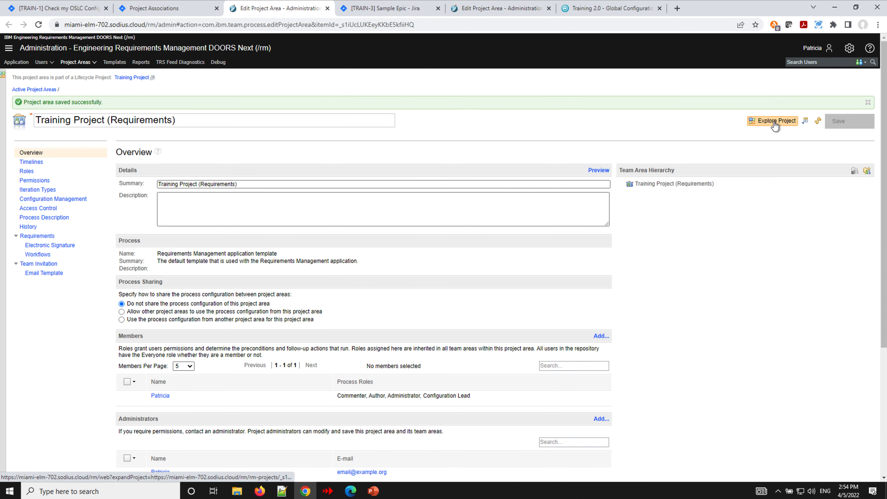
- Explore the requirements project and open the AMR component's module AMR Stakeholder Requirements Specification
{"action": "left_click", "coordinate": [775, 122]}
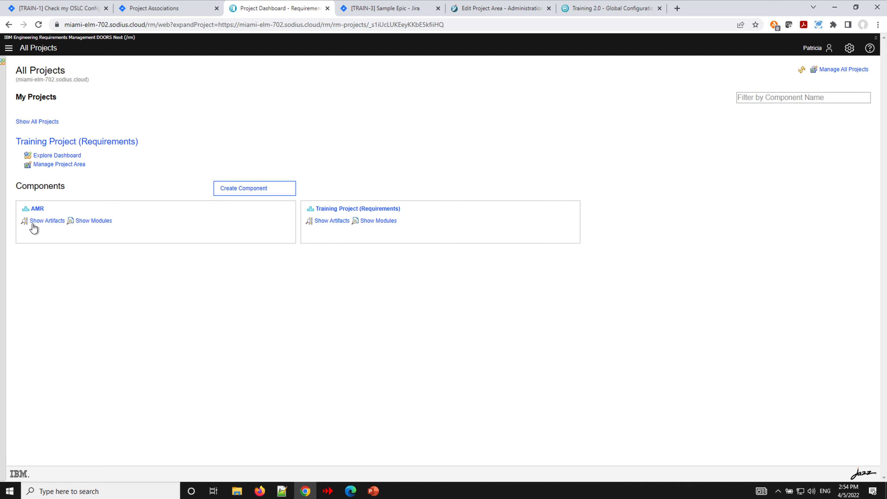
{"action": "left_click", "coordinate": [94, 221]}
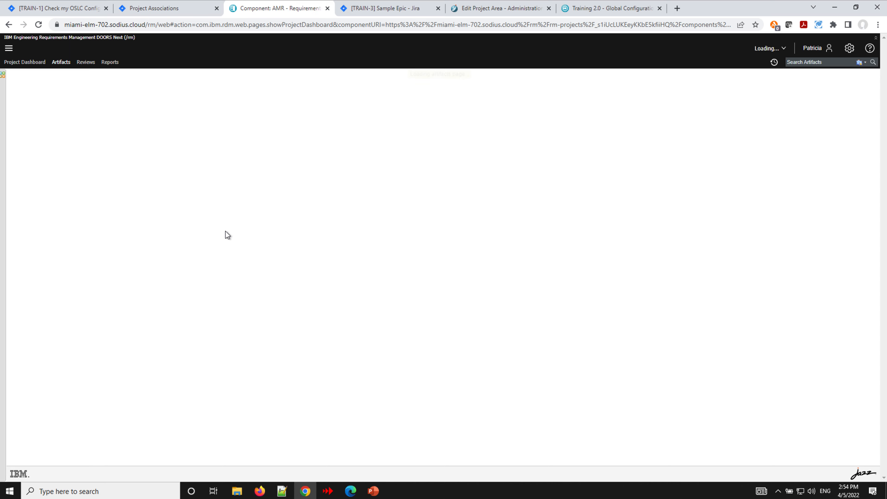
{"action": "mouse_move", "coordinate": [227, 235]}
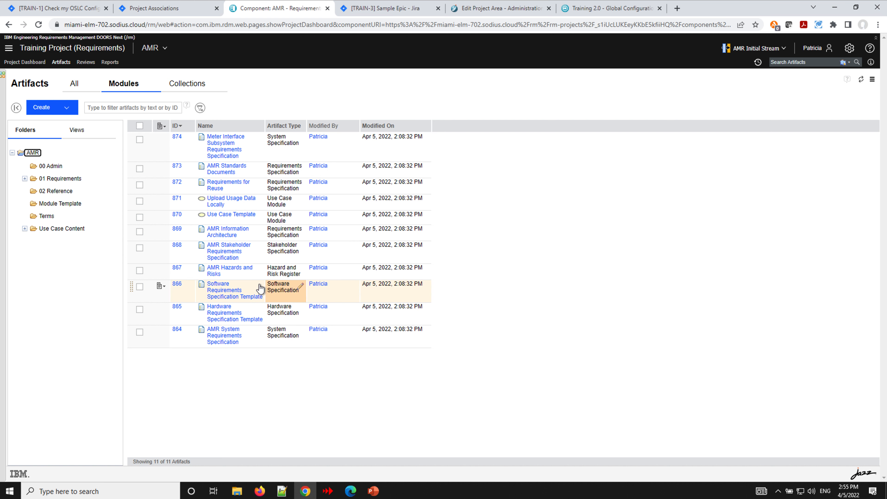
{"action": "left_click", "coordinate": [229, 254]}
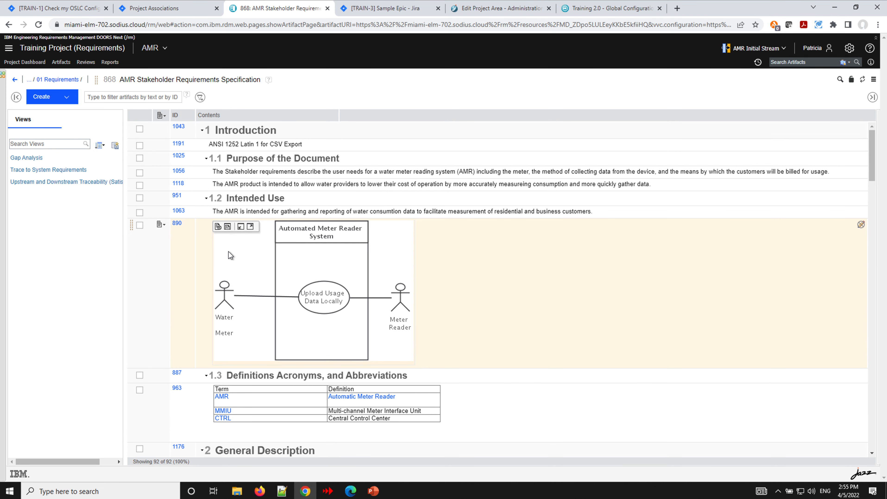
- Open requirement 1109 about handheld AMR from section 3.1 Description of the module
{"action": "scroll", "coordinate": [171, 239], "scroll_direction": "down", "scroll_amount": 15}
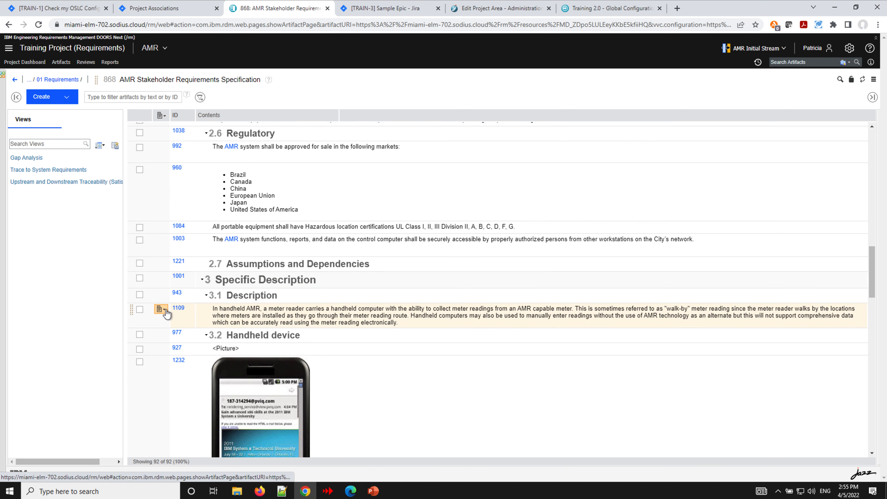
{"action": "left_click", "coordinate": [164, 310]}
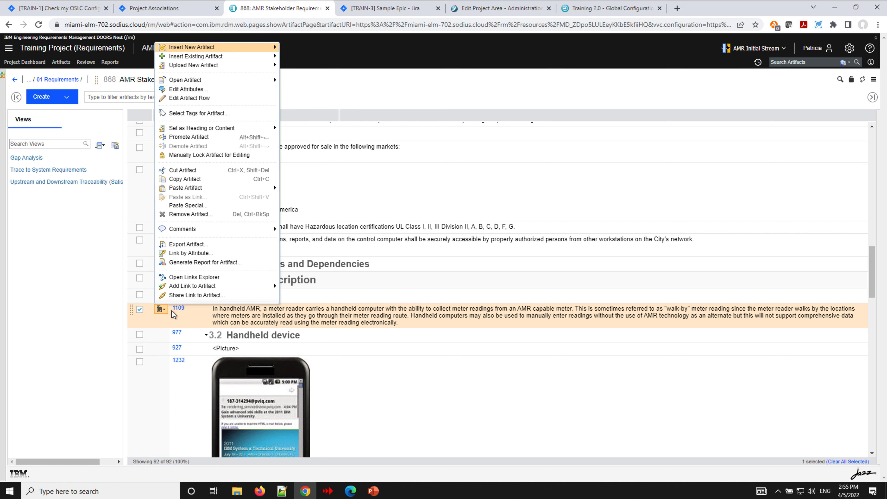
{"action": "left_click", "coordinate": [179, 314]}
{"action": "left_click", "coordinate": [179, 309]}
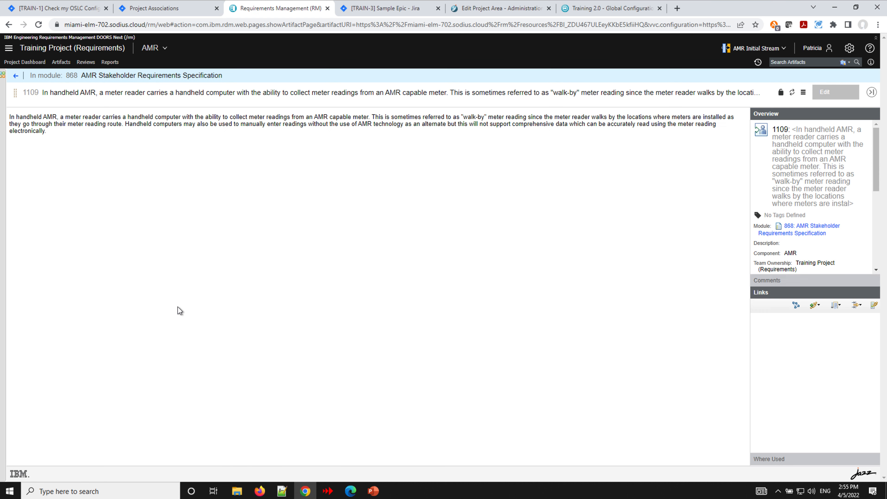
- Switch requirement 1109's configuration context to the Training 1.0 global configuration stream
{"action": "left_click", "coordinate": [784, 49]}
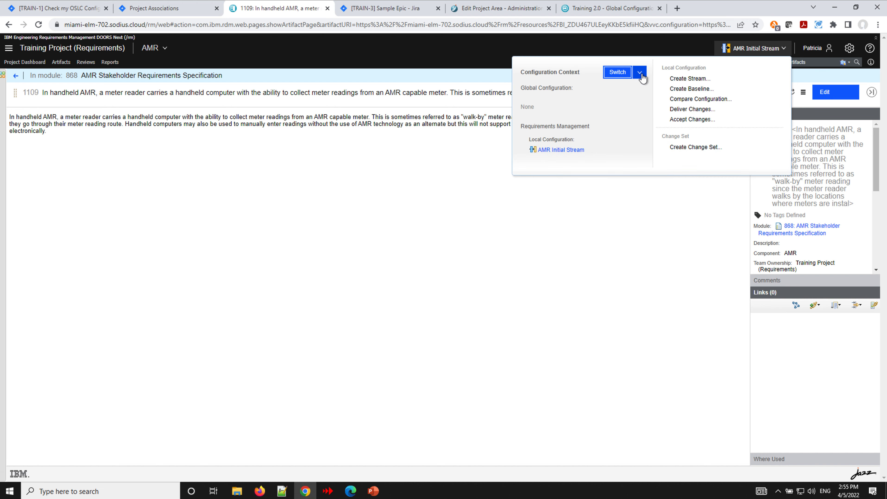
{"action": "left_click", "coordinate": [617, 72]}
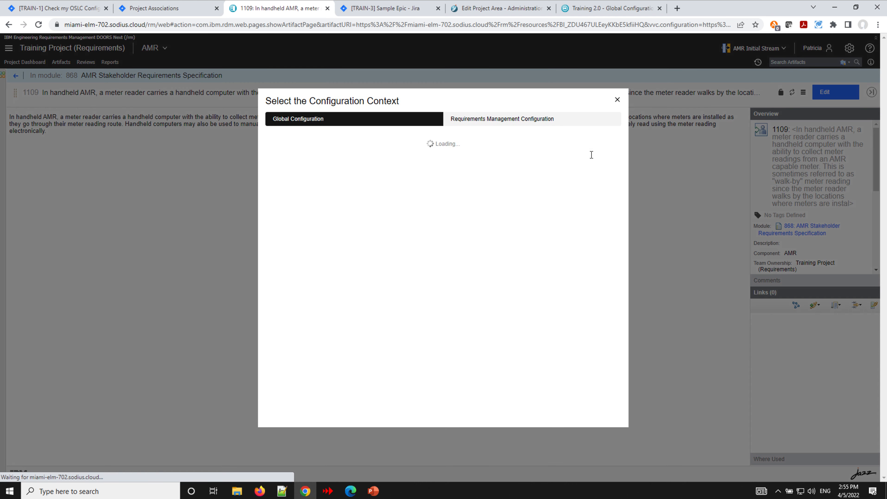
{"action": "left_click", "coordinate": [303, 220]}
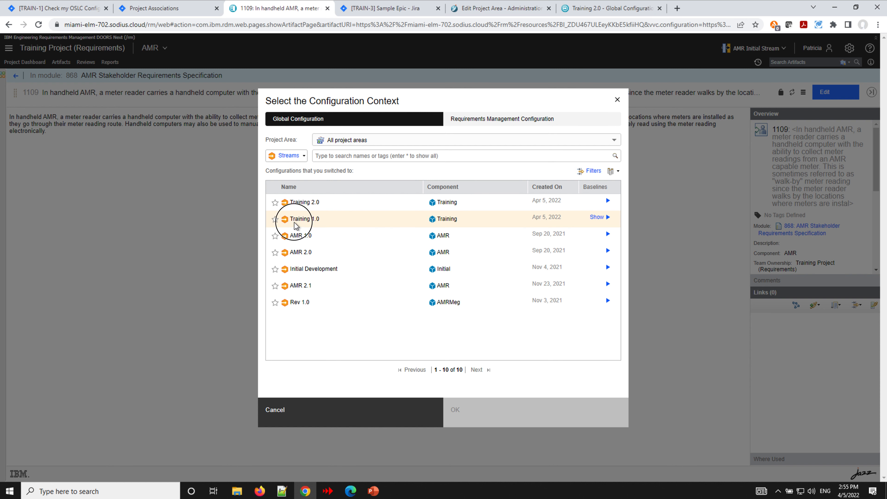
{"action": "left_click", "coordinate": [585, 422]}
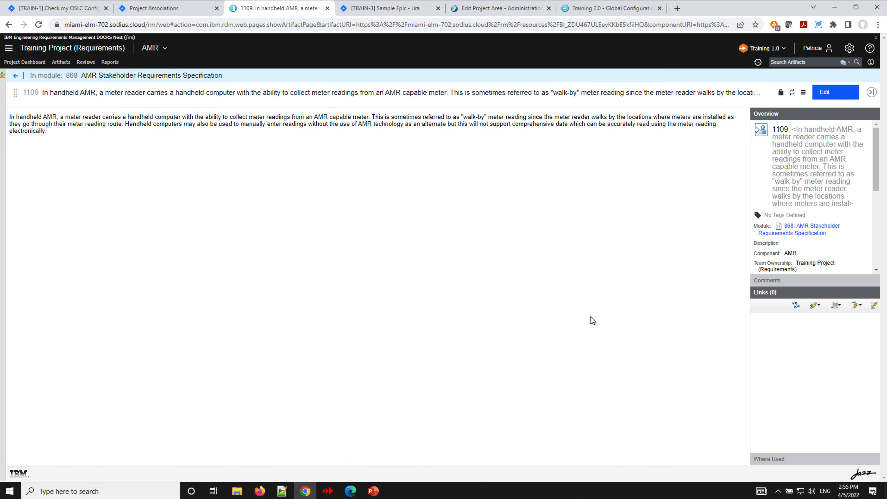
- From the TRAIN-3 epic in Jira, open linked requirement 1056 in DOORS Next, and open requirement 1108 under section 2.5 Operational Environment
{"action": "left_click", "coordinate": [383, 9]}
{"action": "right_click", "coordinate": [194, 322]}
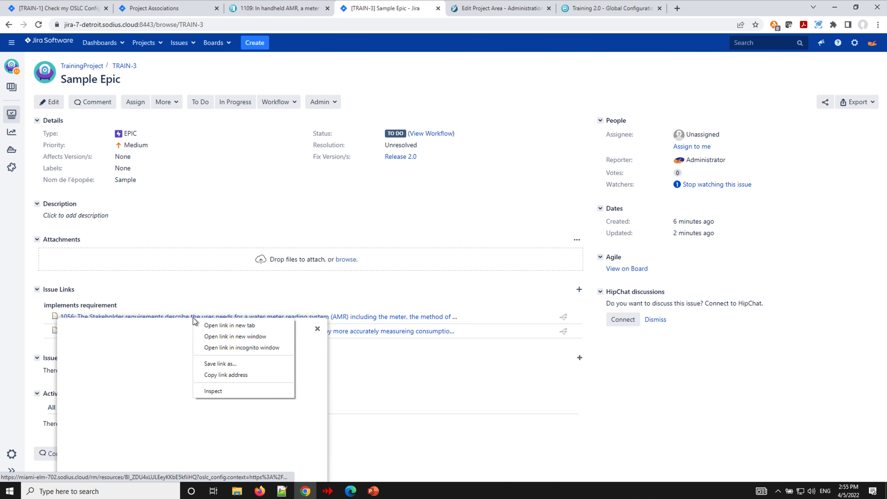
{"action": "left_click", "coordinate": [214, 328]}
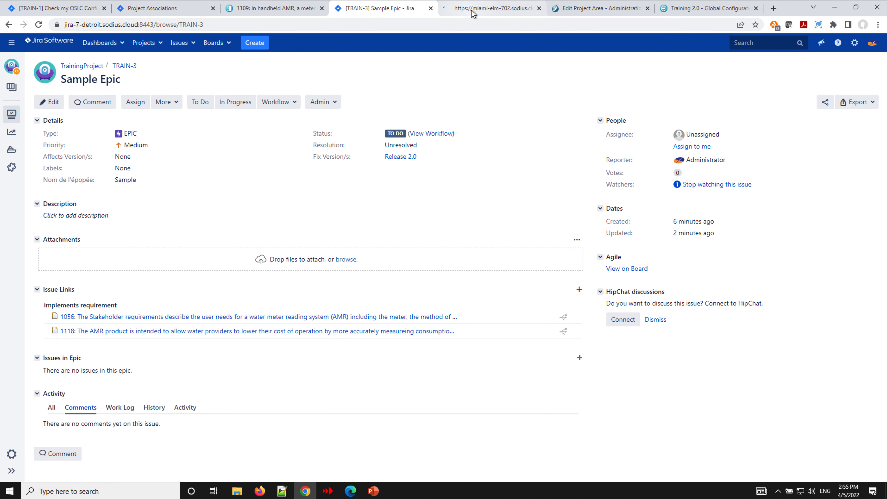
{"action": "left_click", "coordinate": [482, 11]}
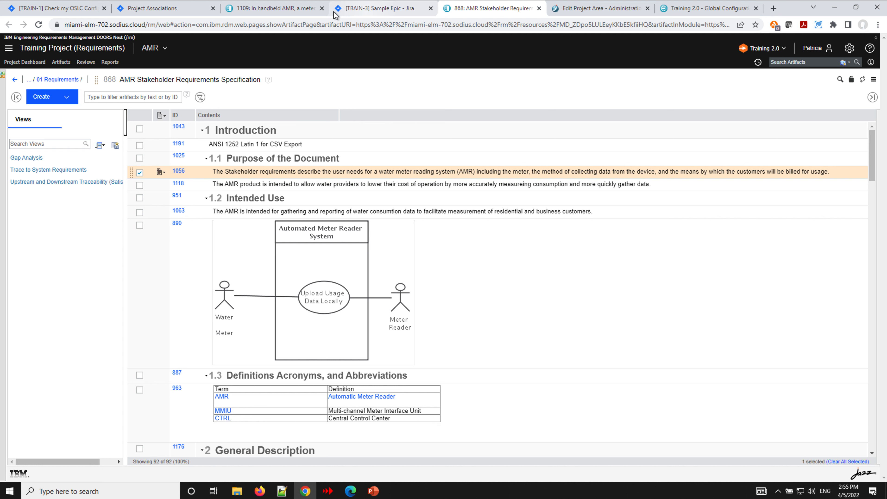
{"action": "scroll", "coordinate": [328, 261], "scroll_direction": "down", "scroll_amount": 10}
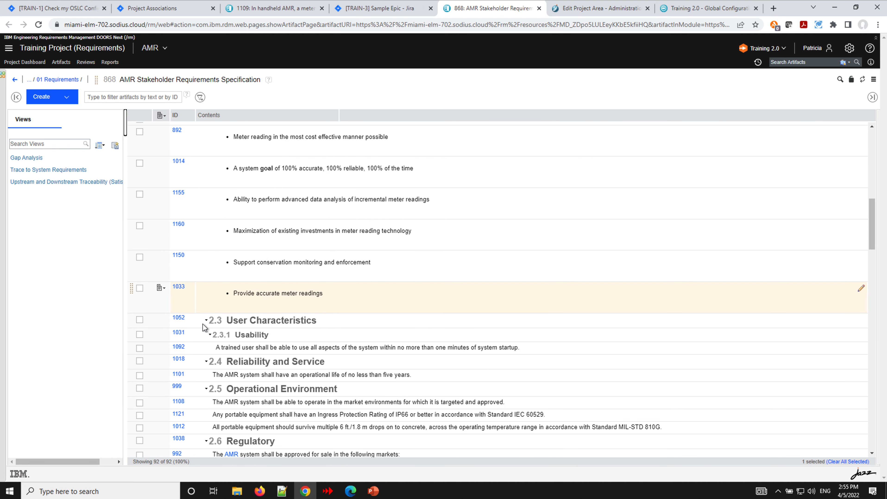
{"action": "left_click", "coordinate": [179, 403]}
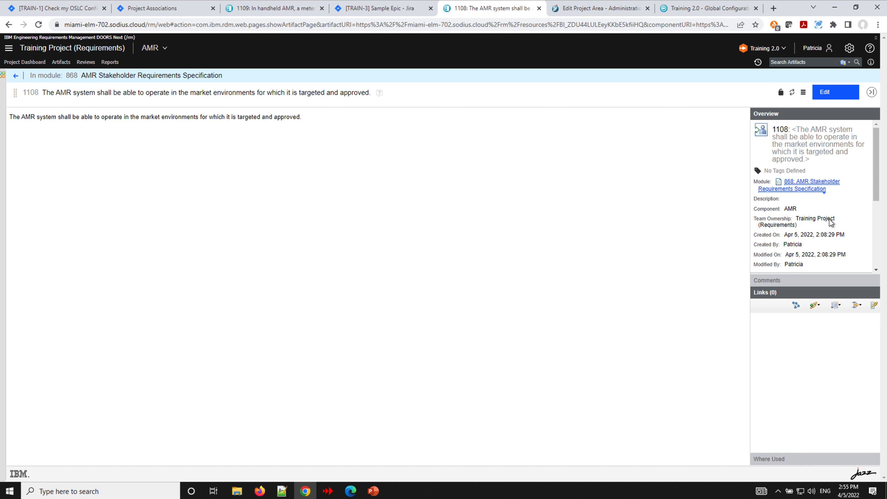
- Start an Implemented By link from requirement 1108 with TrainingProject as the artifact container
{"action": "left_click", "coordinate": [817, 306]}
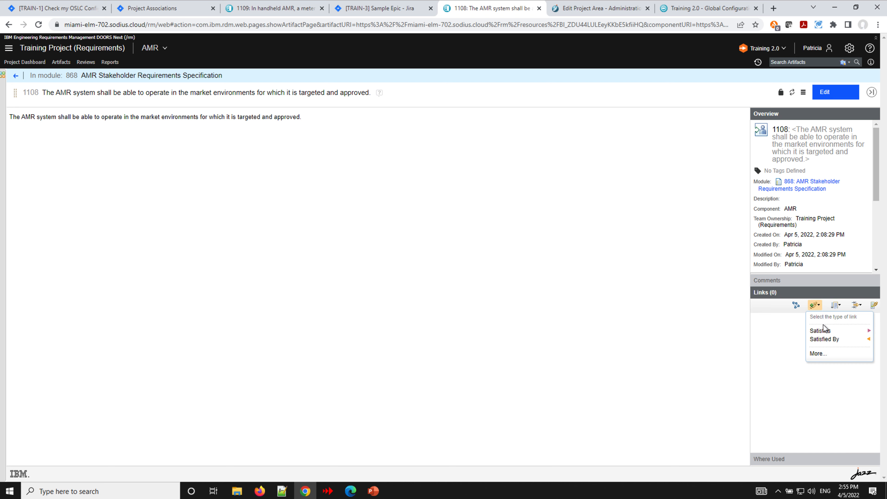
{"action": "left_click", "coordinate": [822, 355]}
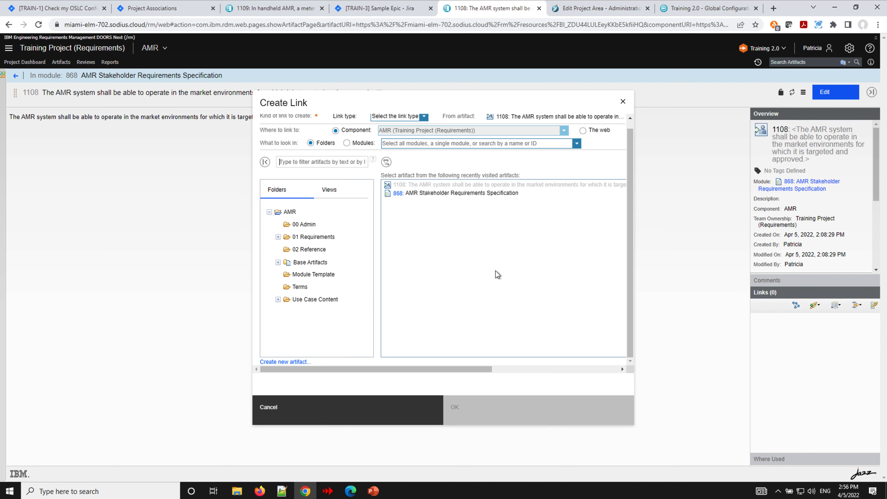
{"action": "left_click", "coordinate": [423, 119]}
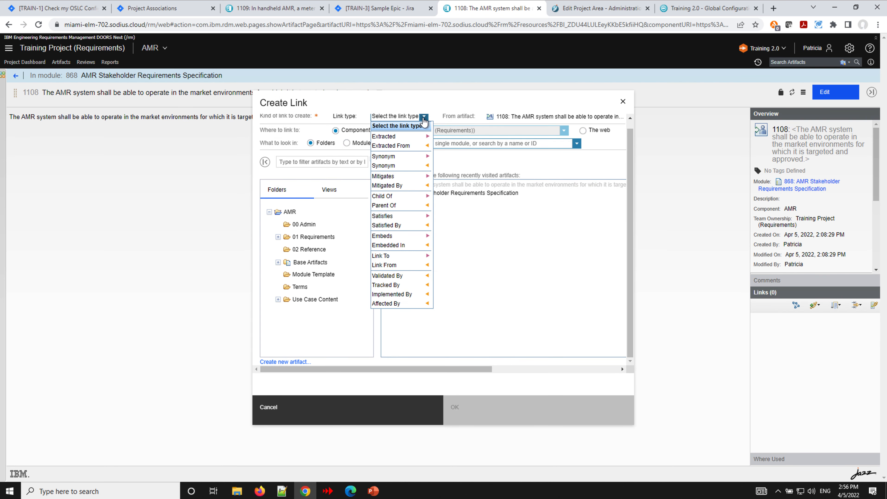
{"action": "left_click", "coordinate": [403, 296]}
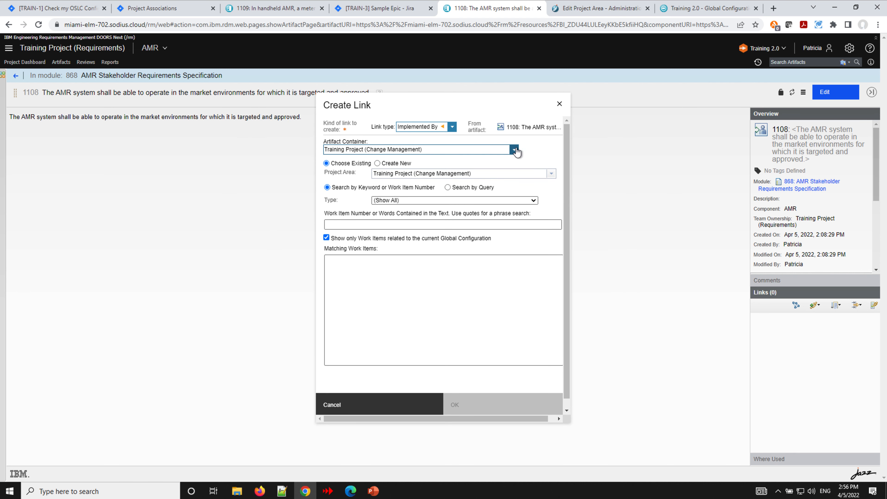
{"action": "left_click", "coordinate": [516, 151]}
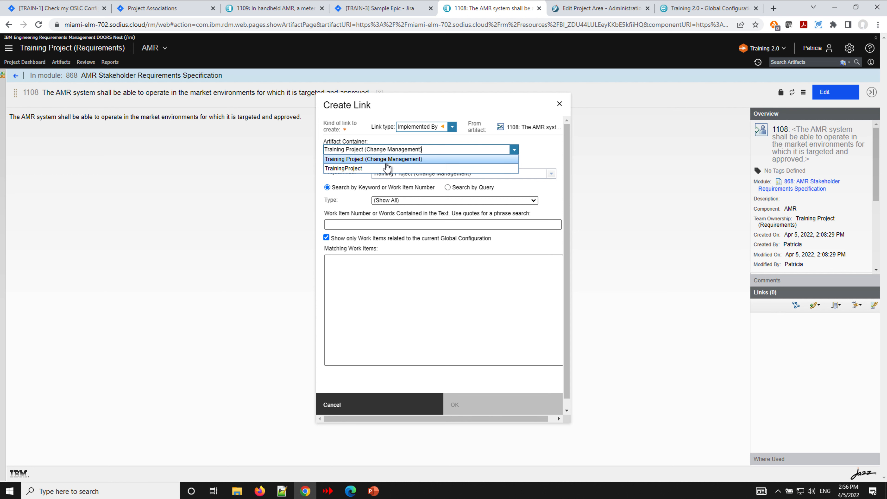
{"action": "left_click", "coordinate": [361, 170]}
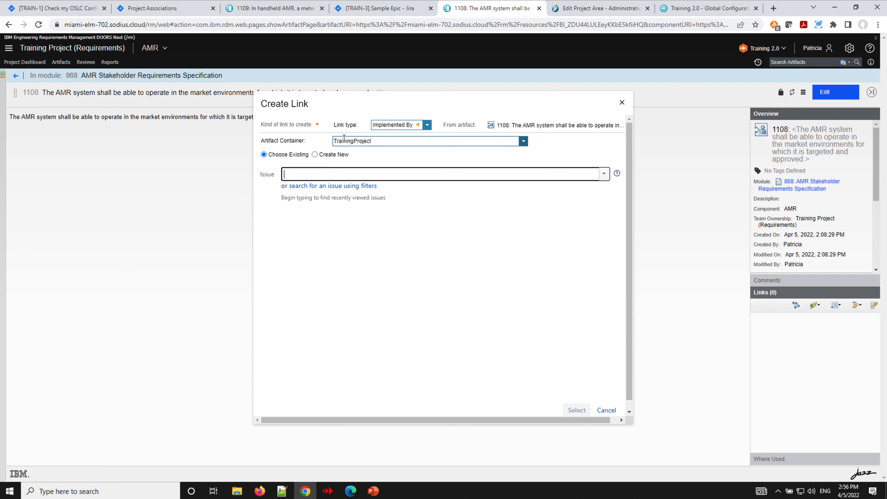
{"action": "type", "text": "amr"}
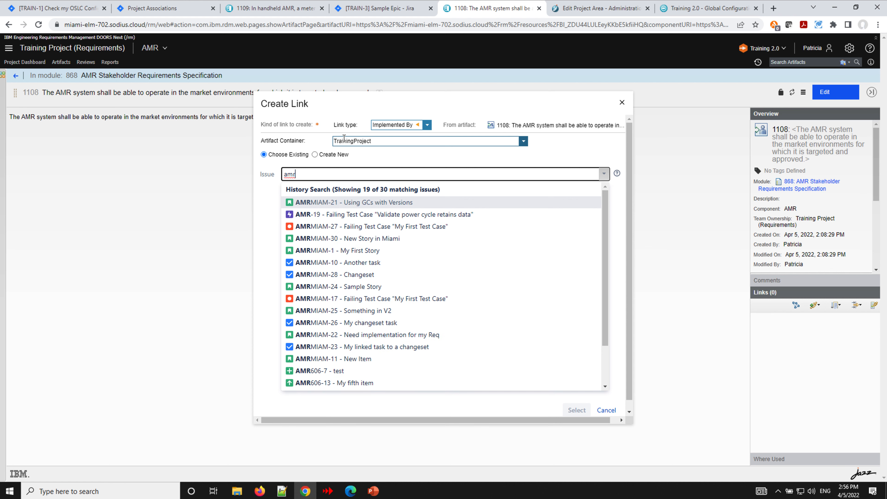
{"action": "key", "text": "BackSpace"}
{"action": "key", "text": "BackSpace"}
{"action": "key", "text": "BackSpace"}
{"action": "type", "text": "t"}
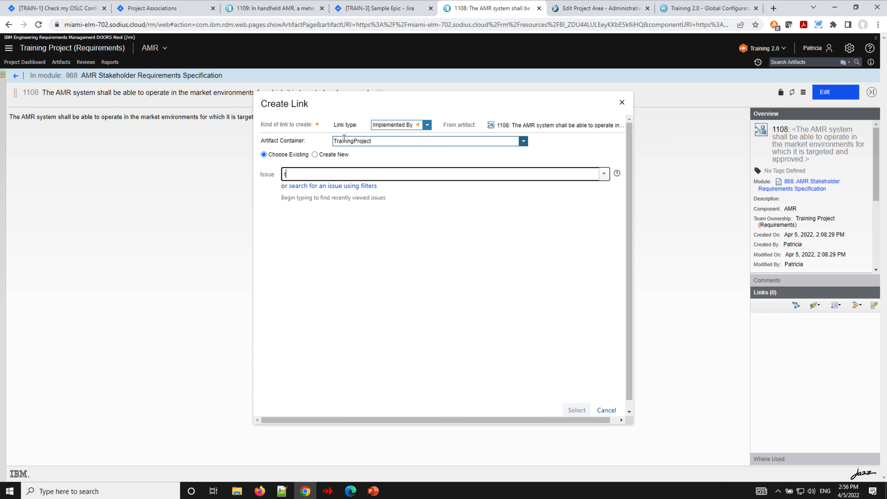
{"action": "type", "text": "ra"}
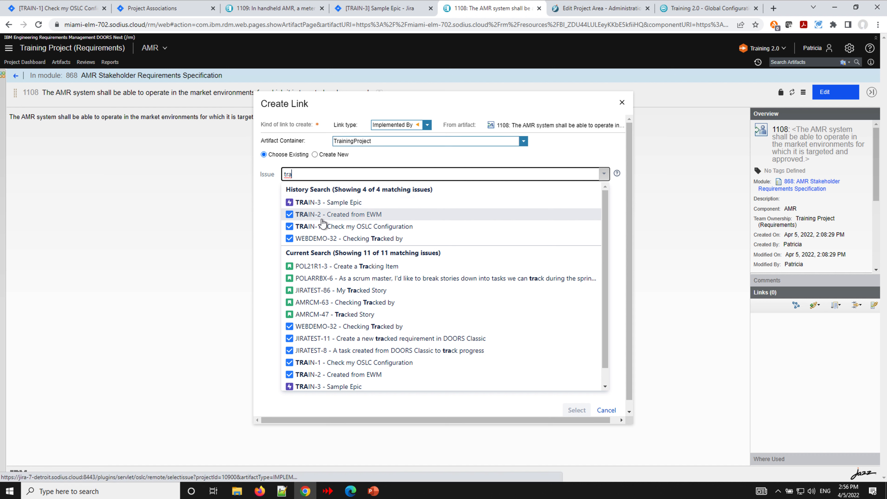
{"action": "left_click", "coordinate": [264, 209]}
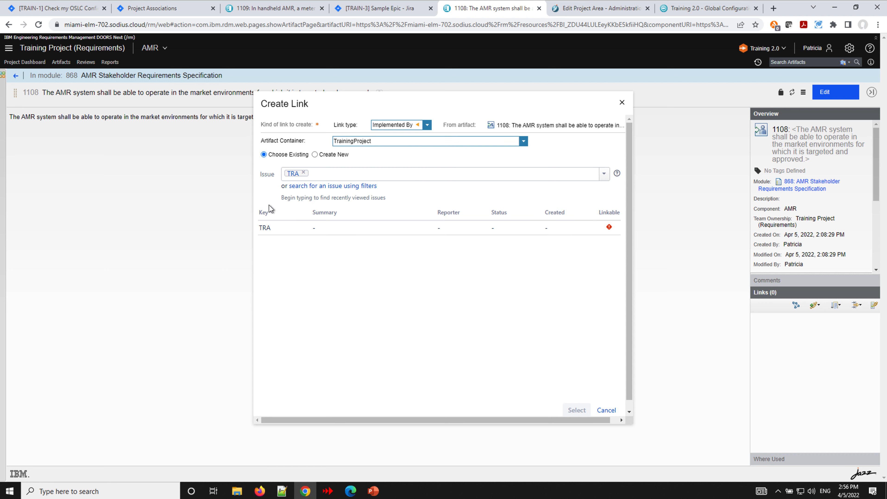
{"action": "left_click", "coordinate": [315, 155]}
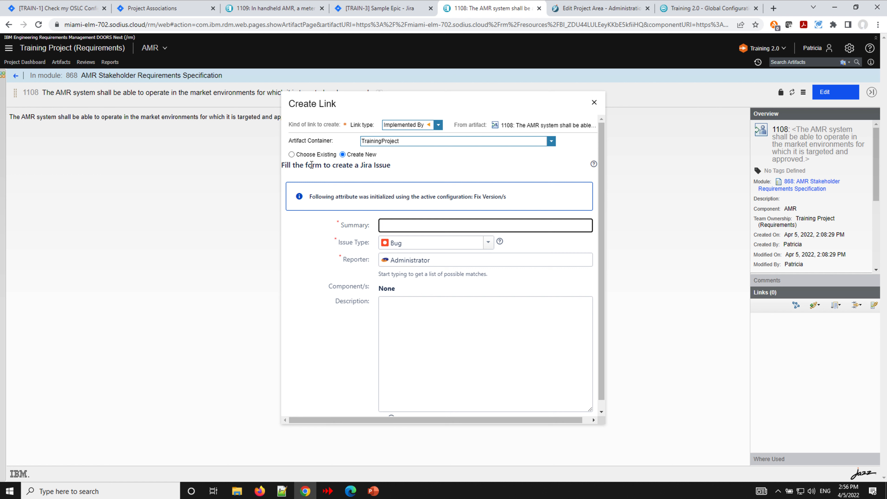
{"action": "left_click", "coordinate": [291, 155]}
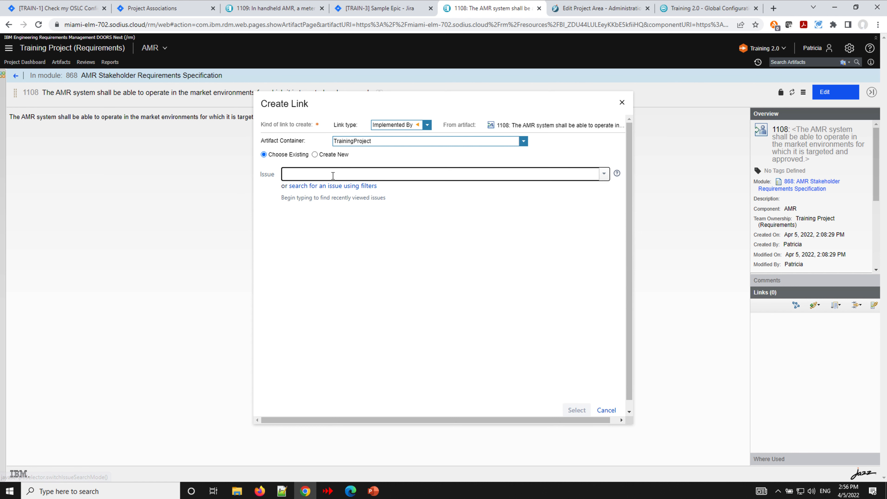
- Search the existing issues for "train" and link requirement 1108 to TRAIN-3 Sample Epic
{"action": "type", "text": "trai"}
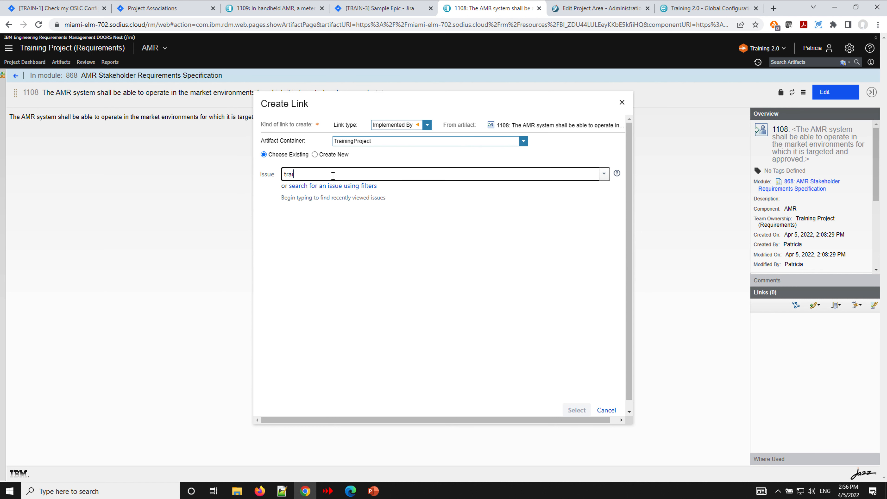
{"action": "type", "text": "n"}
{"action": "left_click", "coordinate": [325, 203]}
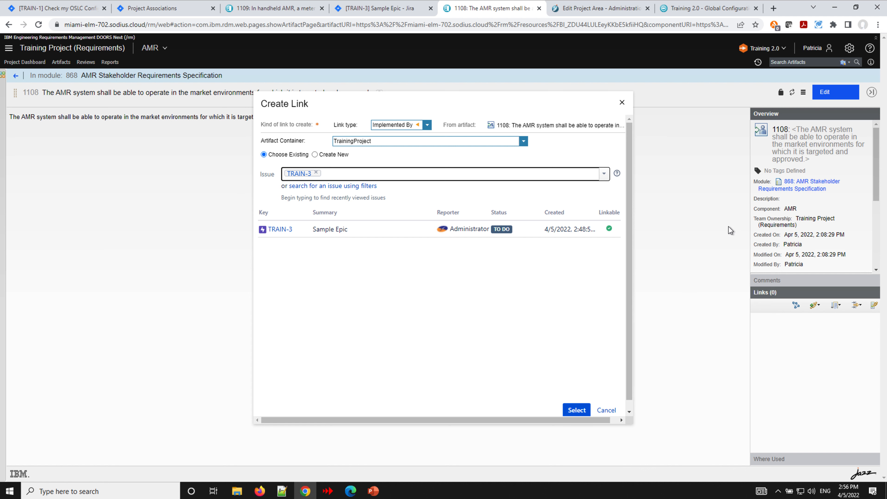
{"action": "left_click", "coordinate": [577, 411]}
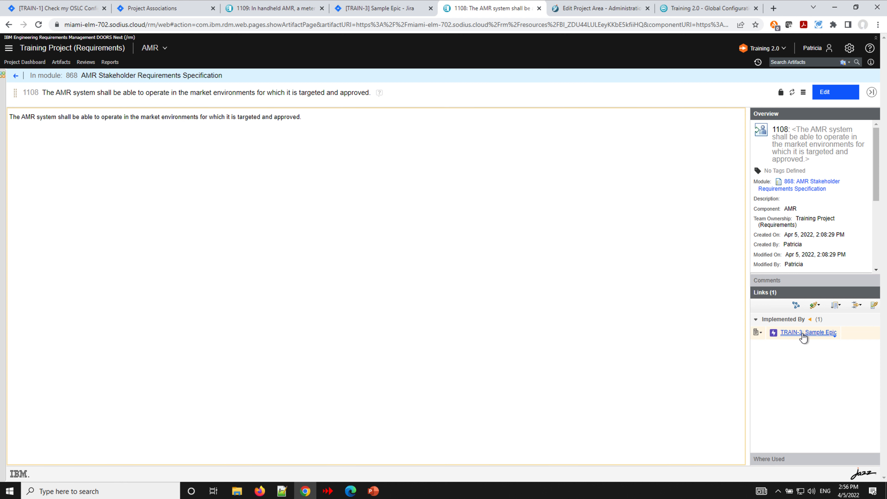
- Preview the linked TRAIN-3 epic from requirement 1108, and reload the epic in Jira to check its issue links
{"action": "mouse_move", "coordinate": [804, 338]}
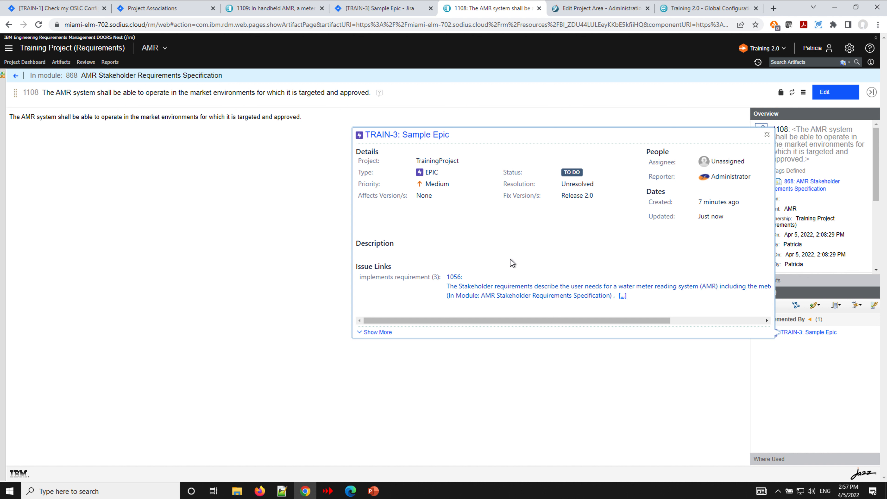
{"action": "left_click", "coordinate": [388, 14]}
{"action": "left_click", "coordinate": [39, 25]}
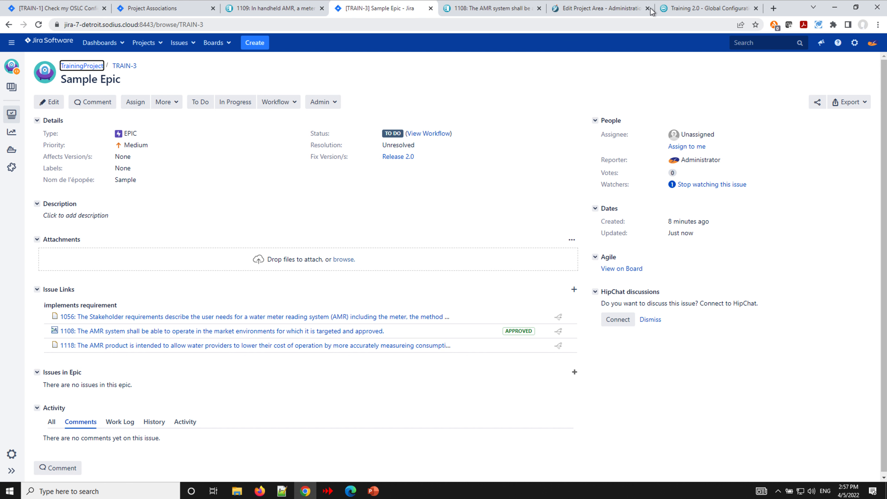
- Check the version mappings in TrainingProject's Global Configurations settings and open the Training 2.0 configuration mapped to Release 2.0
{"action": "left_click", "coordinate": [145, 9]}
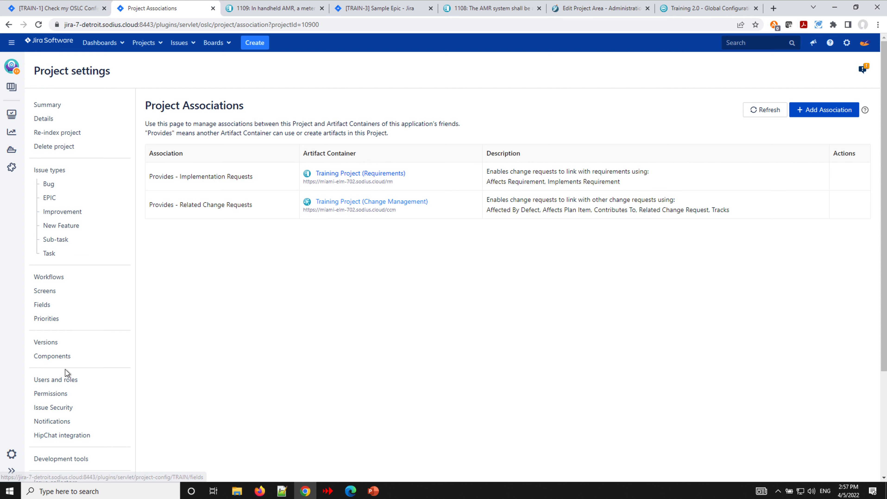
{"action": "scroll", "coordinate": [66, 374], "scroll_direction": "down", "scroll_amount": 4}
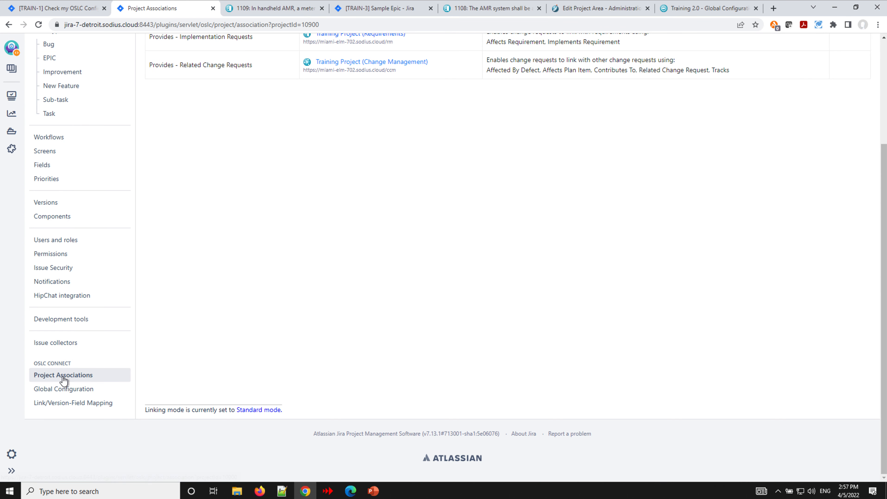
{"action": "left_click", "coordinate": [62, 391]}
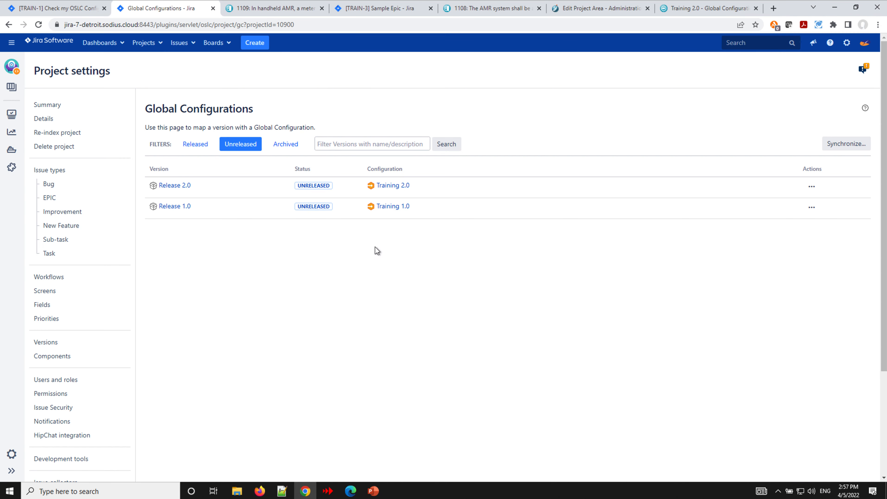
{"action": "mouse_move", "coordinate": [393, 189]}
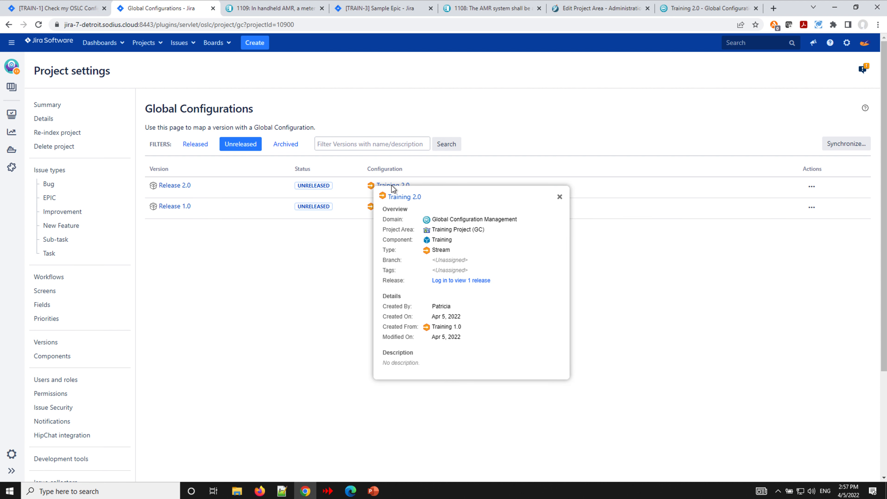
{"action": "left_click", "coordinate": [400, 198]}
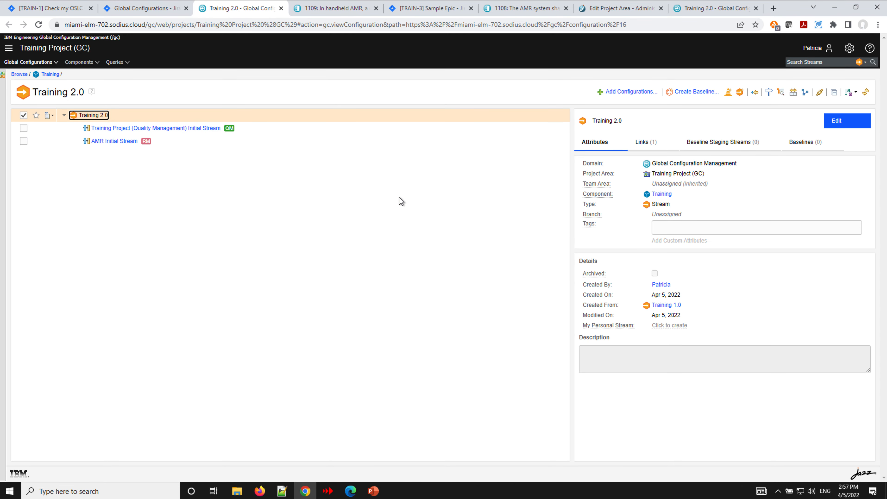
- View the links of the Training 2.0 stream, authorize access to its release link and preview the linked Release 2.0
{"action": "left_click", "coordinate": [646, 143]}
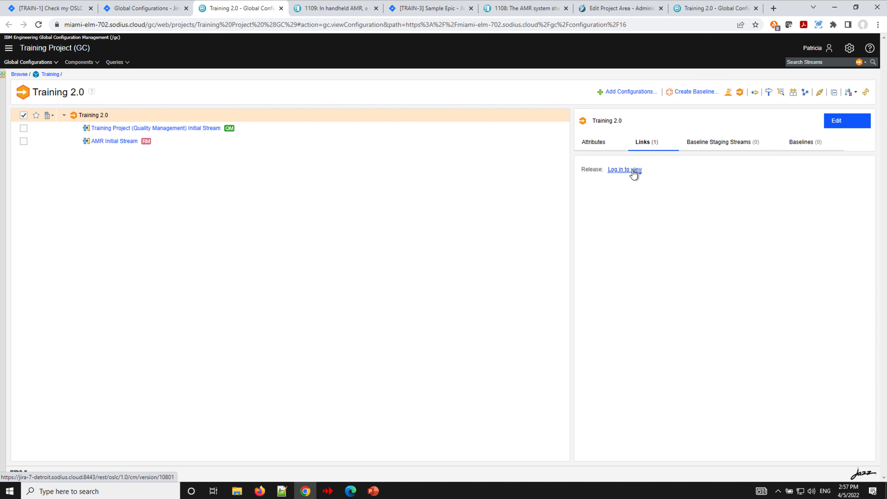
{"action": "mouse_move", "coordinate": [634, 173]}
{"action": "left_click", "coordinate": [459, 171]}
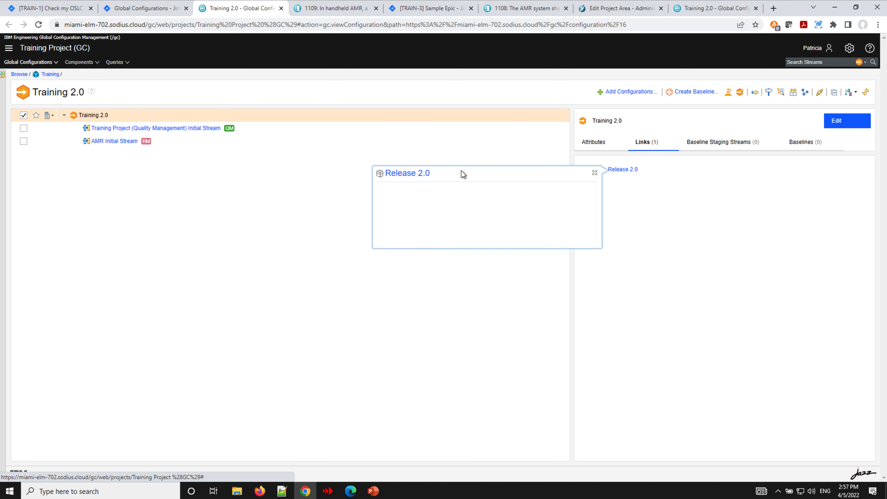
{"action": "left_click", "coordinate": [515, 162]}
{"action": "mouse_move", "coordinate": [625, 173]}
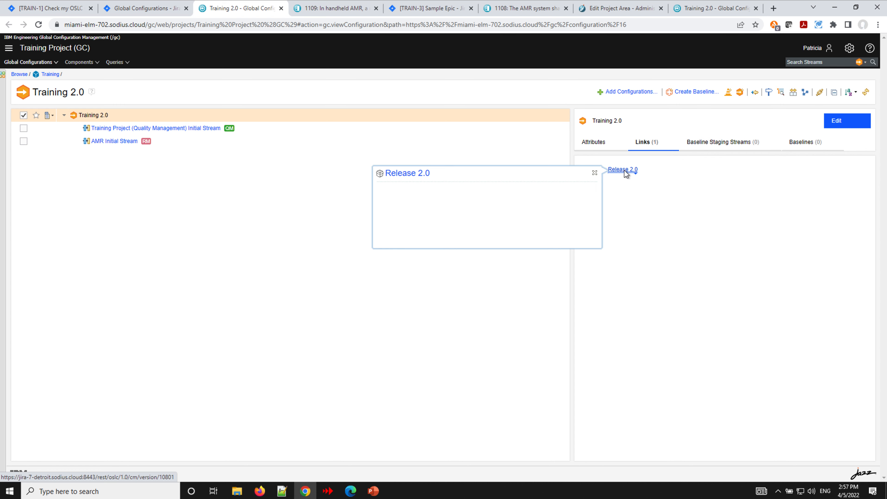